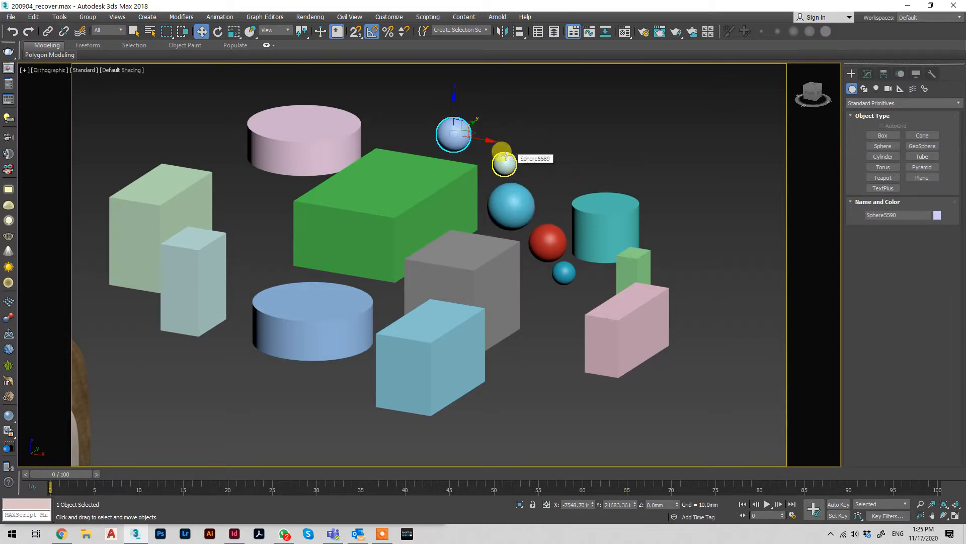
Group the five spheres under the name "spheres".
{"action": "left_click", "coordinate": [496, 140]}
{"action": "left_click", "coordinate": [463, 133]}
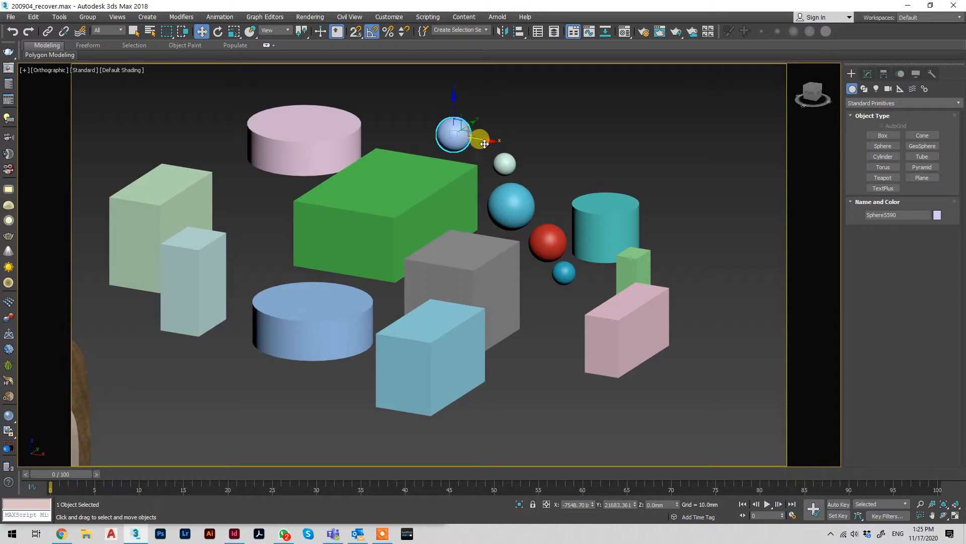
{"action": "left_click", "coordinate": [504, 160], "text": "ctrl"}
{"action": "left_click", "coordinate": [511, 201], "text": "ctrl"}
{"action": "left_click", "coordinate": [548, 237], "text": "ctrl"}
{"action": "left_click", "coordinate": [564, 272], "text": "ctrl"}
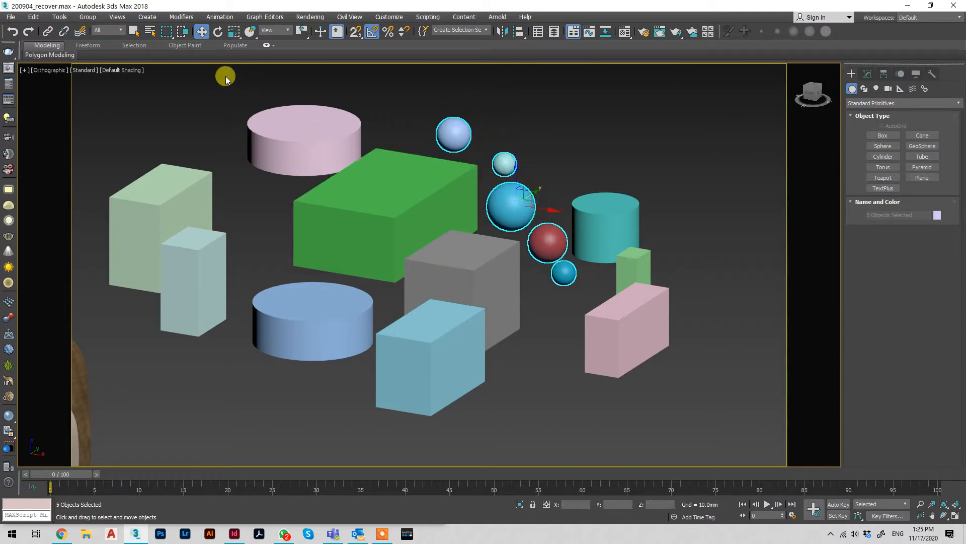
{"action": "left_click", "coordinate": [87, 16]}
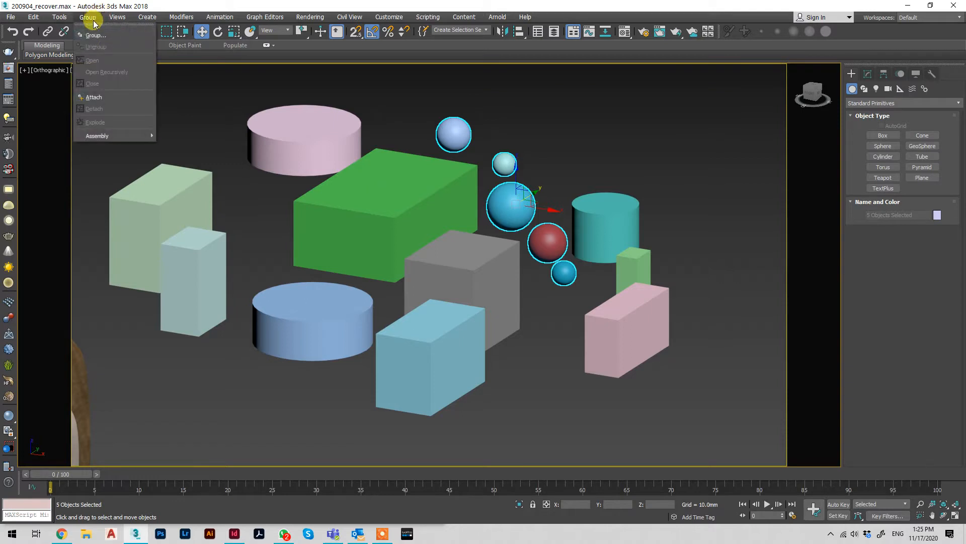
{"action": "left_click", "coordinate": [92, 33]}
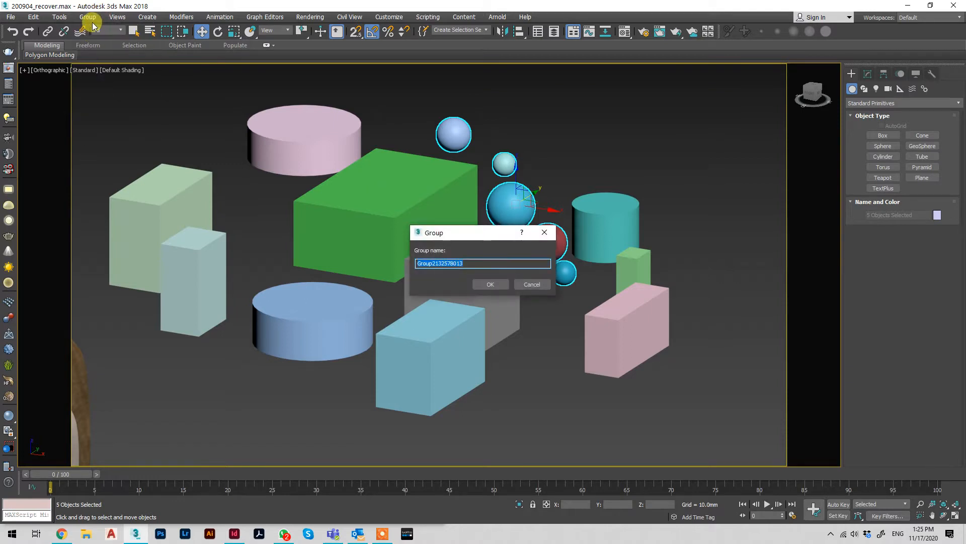
{"action": "type", "text": "spheres"}
{"action": "key", "text": "Return"}
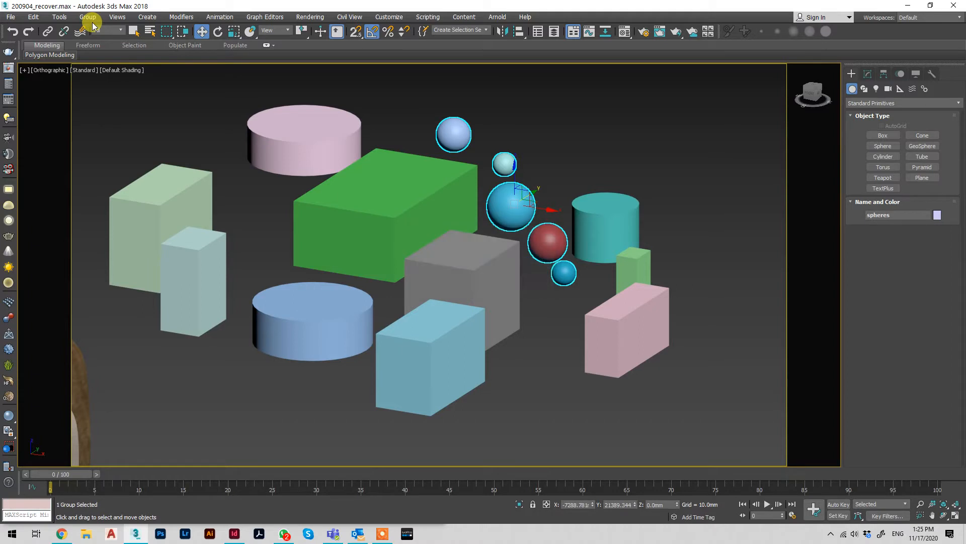
Check the name of the spheres group in its object properties and reselect it through one of its members.
{"action": "left_click", "coordinate": [867, 73]}
{"action": "left_click", "coordinate": [853, 74]}
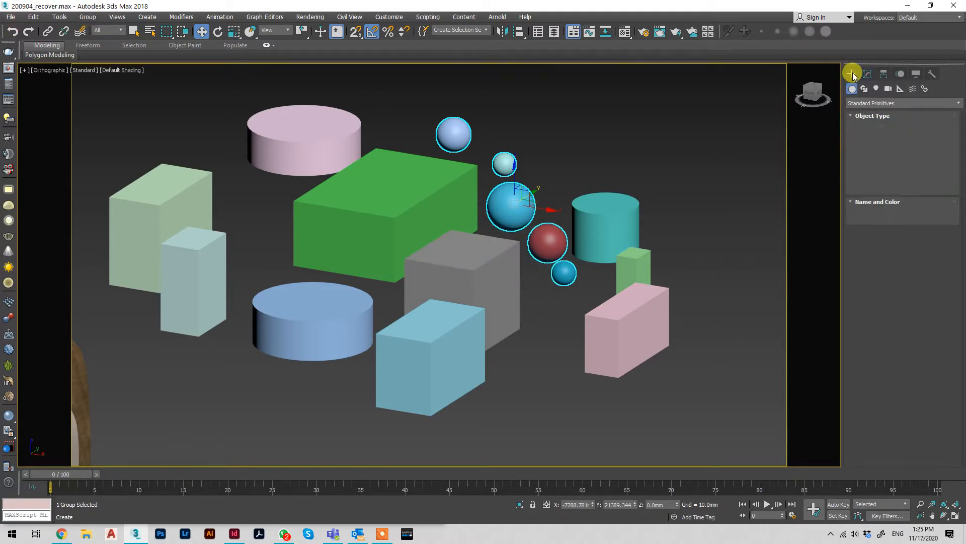
{"action": "left_click", "coordinate": [865, 73]}
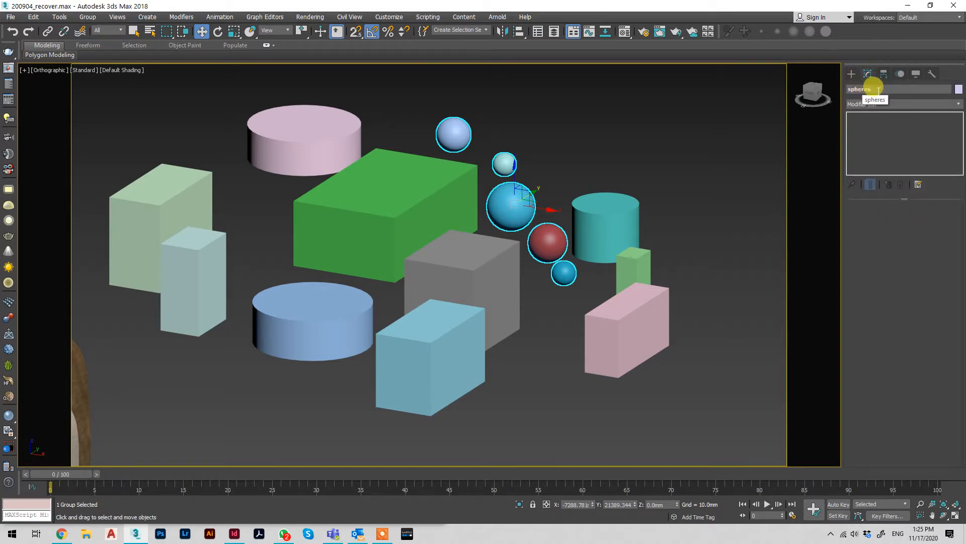
{"action": "left_click", "coordinate": [590, 145]}
{"action": "left_click", "coordinate": [447, 136]}
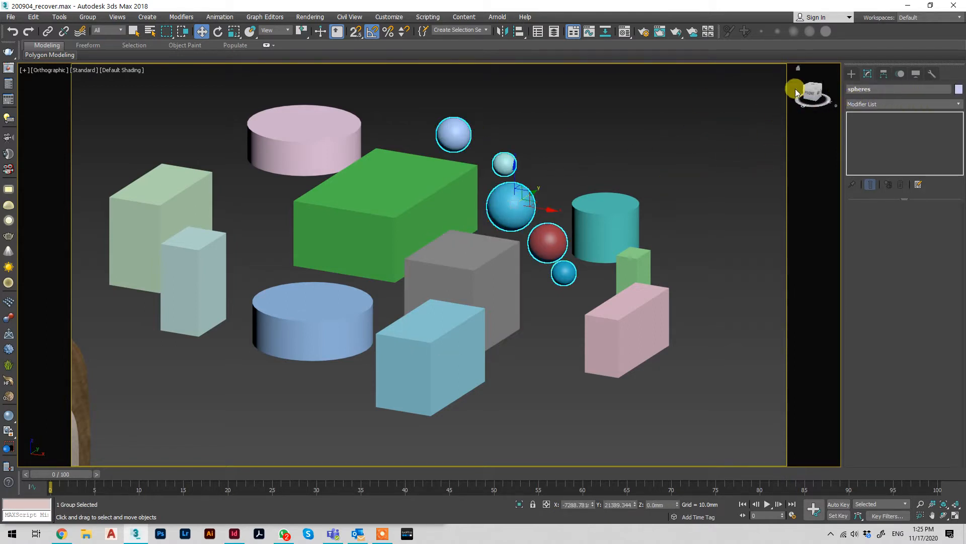
Group the three cylinders under the name "cylinders".
{"action": "left_click", "coordinate": [629, 207]}
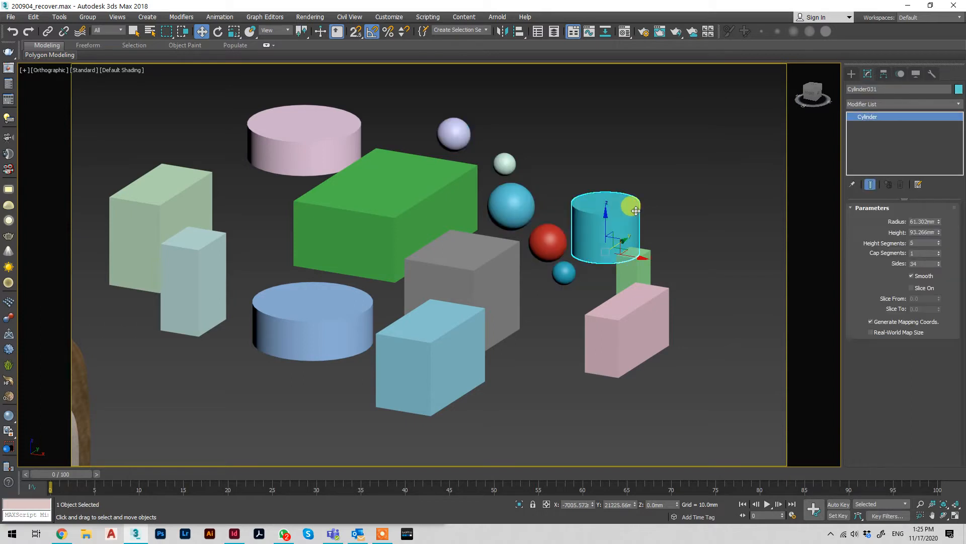
{"action": "left_click", "coordinate": [302, 149], "text": "ctrl"}
{"action": "left_click", "coordinate": [298, 293], "text": "ctrl"}
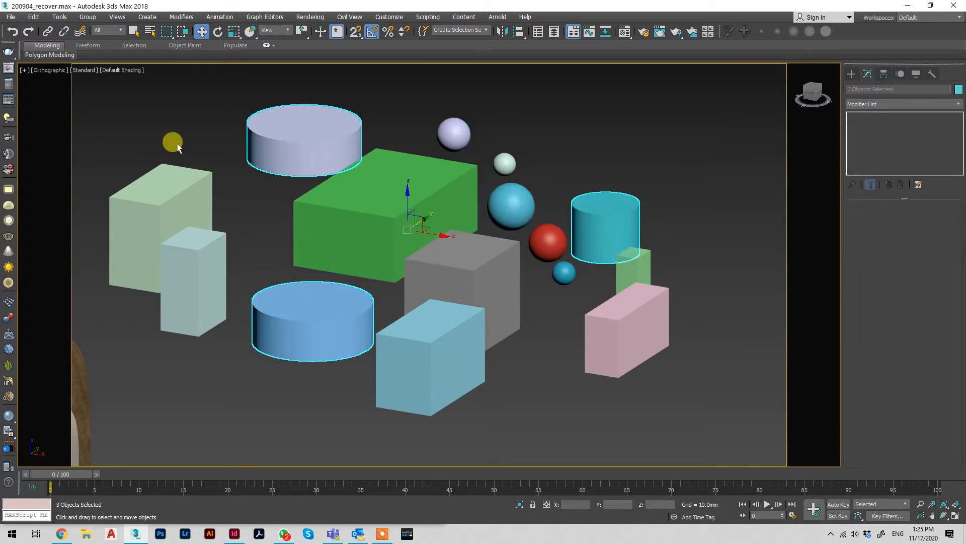
{"action": "left_click", "coordinate": [88, 17]}
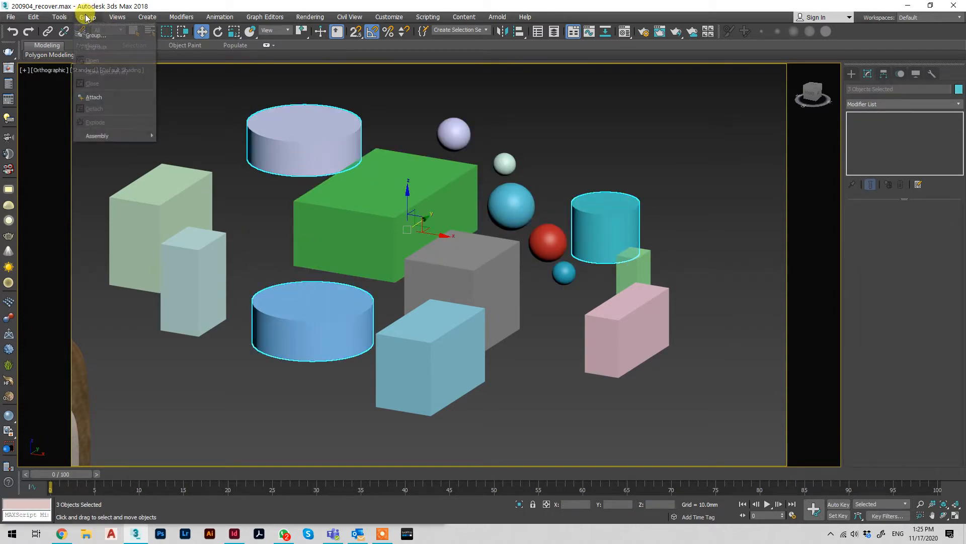
{"action": "left_click", "coordinate": [96, 35]}
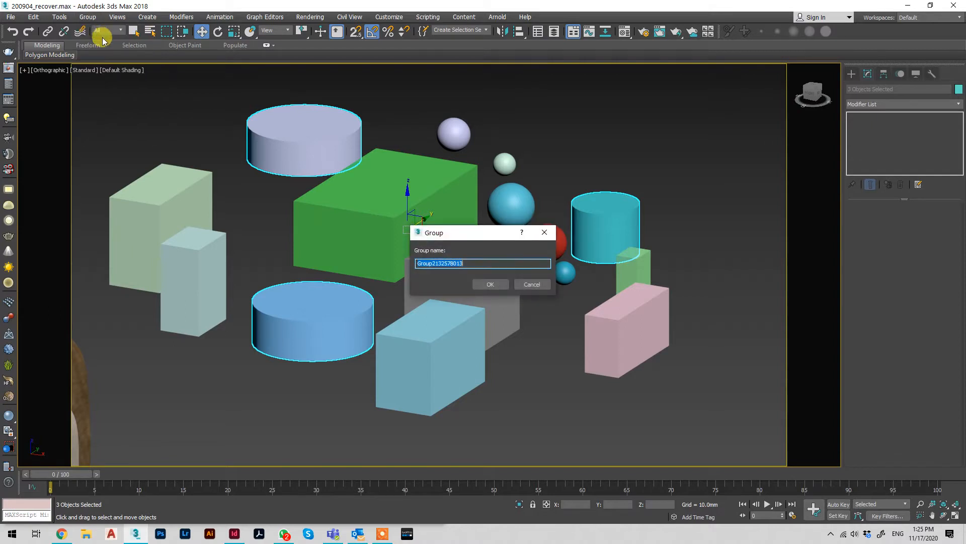
{"action": "type", "text": "c"}
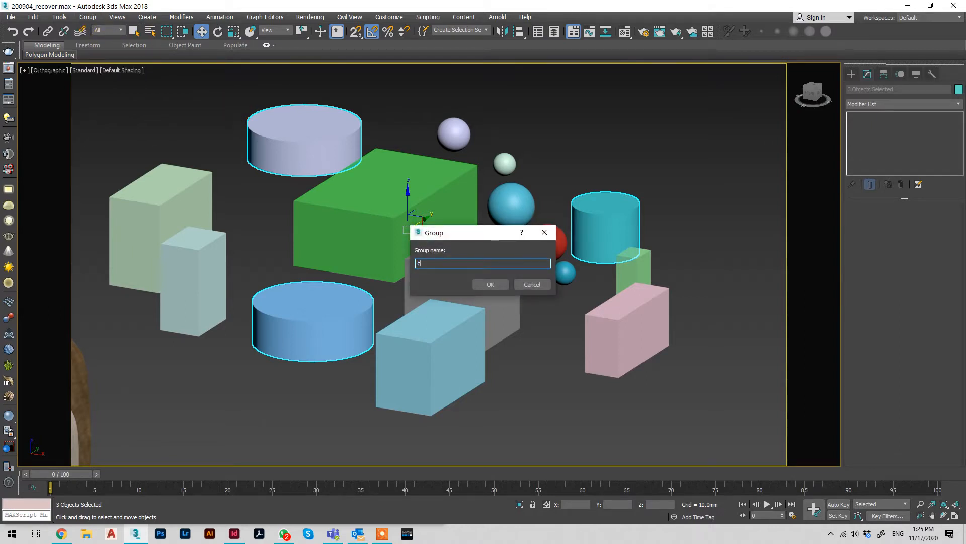
{"action": "type", "text": "ylinders"}
{"action": "key", "text": "Return"}
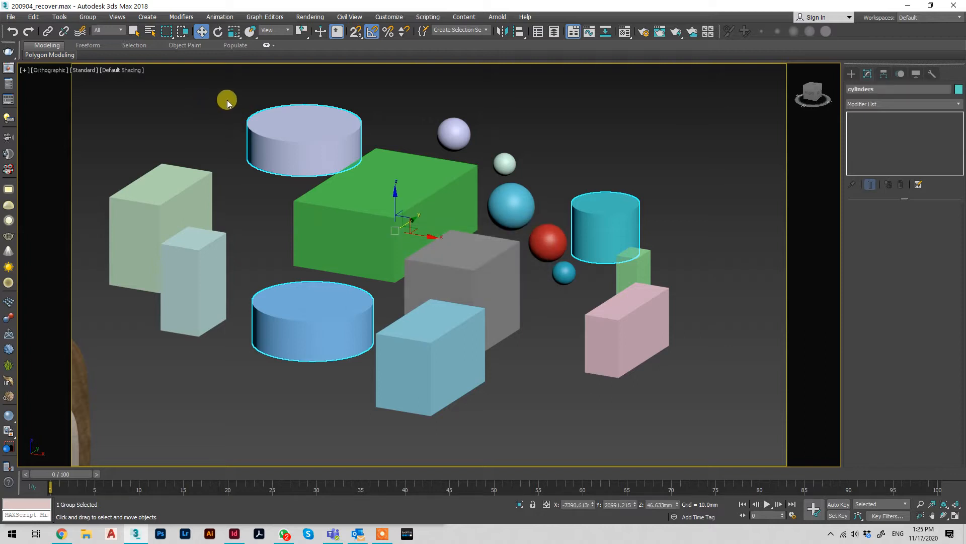
Group the six larger boxes under the name "boxes", leaving out the small green box.
{"action": "left_click", "coordinate": [143, 219]}
{"action": "left_click", "coordinate": [197, 259], "text": "ctrl"}
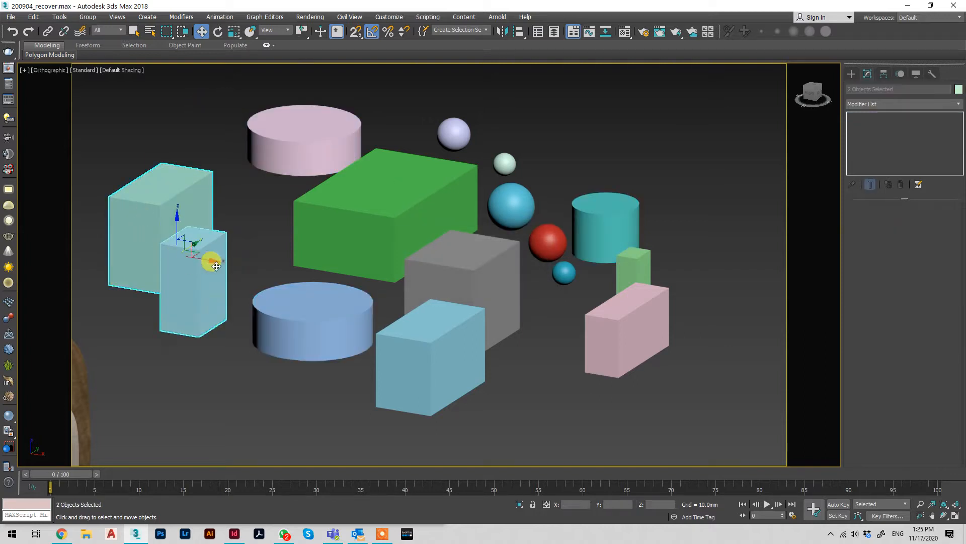
{"action": "left_click", "coordinate": [331, 235], "text": "ctrl"}
{"action": "left_click", "coordinate": [427, 248], "text": "ctrl"}
{"action": "left_click", "coordinate": [641, 302], "text": "ctrl"}
{"action": "left_click", "coordinate": [406, 364], "text": "ctrl"}
{"action": "left_click", "coordinate": [86, 17]}
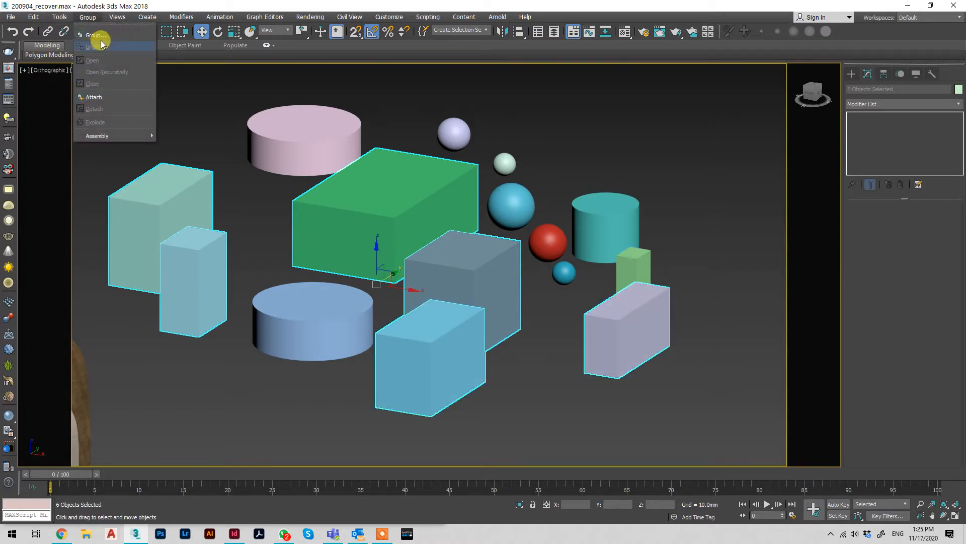
{"action": "left_click", "coordinate": [101, 36]}
{"action": "type", "text": "boxes"}
{"action": "key", "text": "Return"}
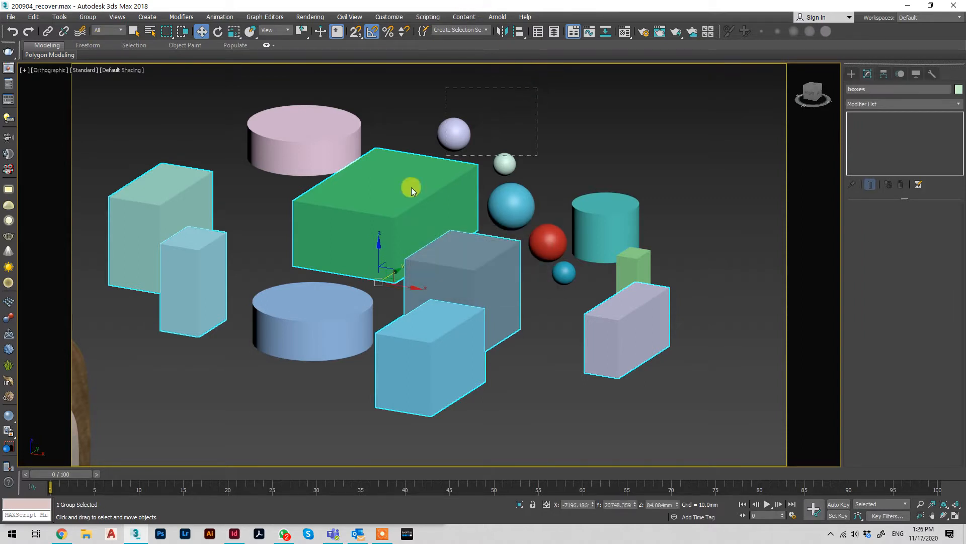
Select all three groups together, then only the boxes group, and check its name.
{"action": "left_click_drag", "start_coordinate": [292, 310], "coordinate": [291, 310]}
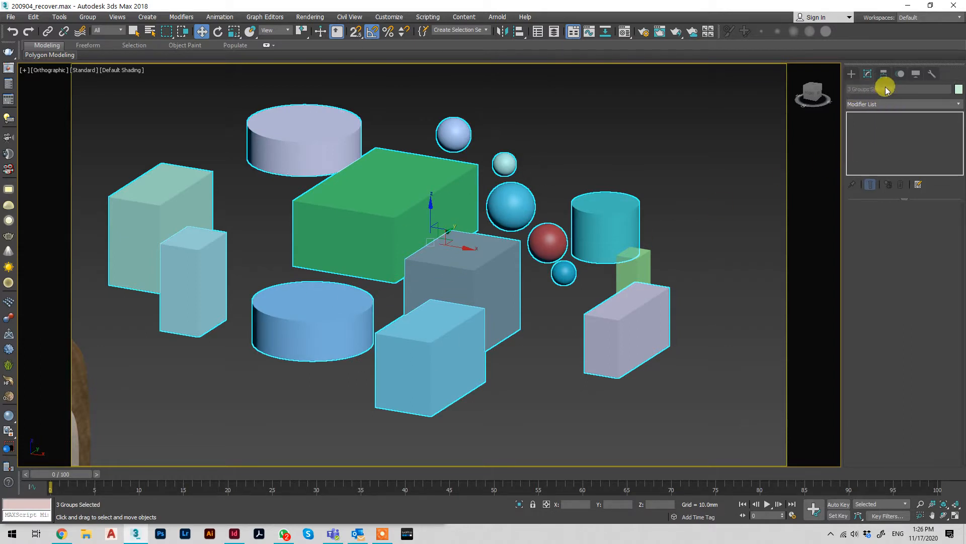
{"action": "left_click", "coordinate": [398, 257]}
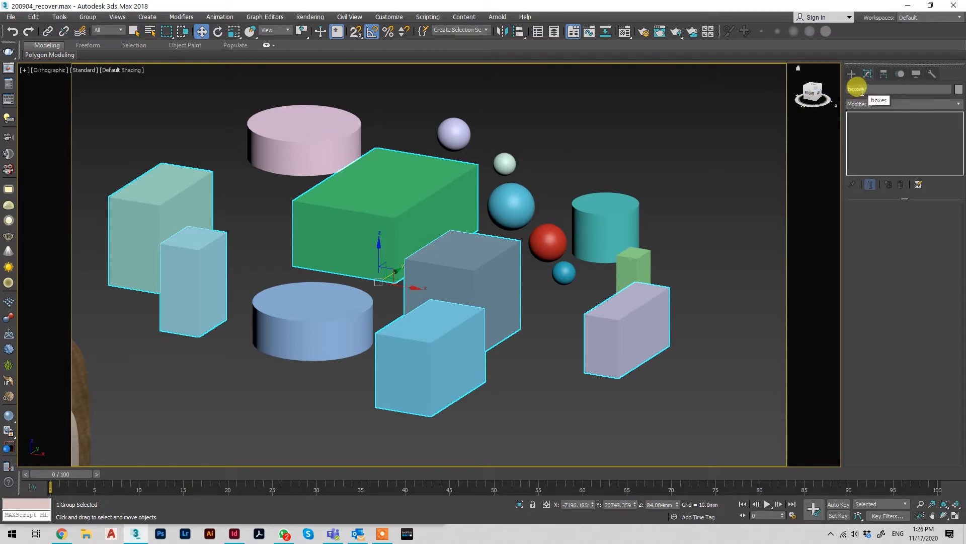
{"action": "left_click_drag", "start_coordinate": [849, 91], "coordinate": [869, 91]}
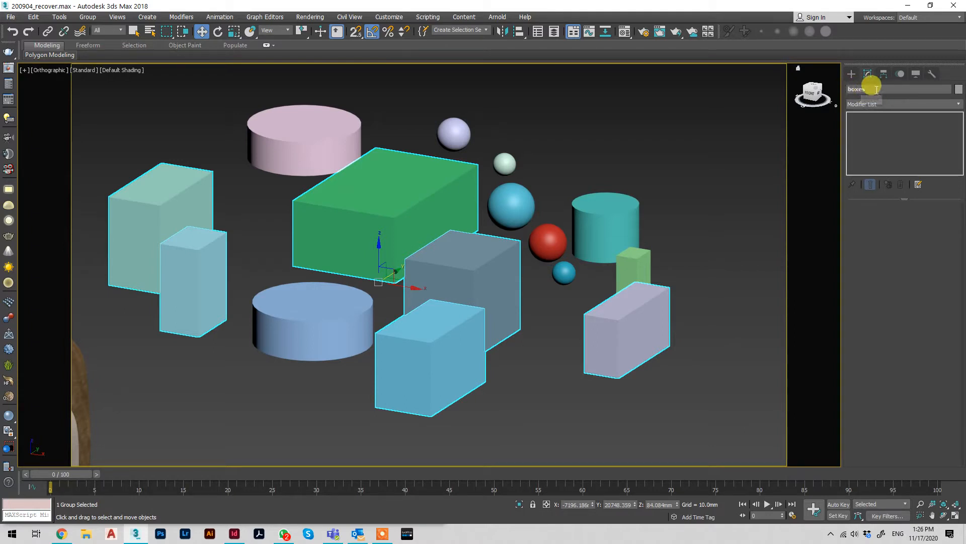
Try to copy the small green box along the X axis, and undo the copy.
{"action": "left_click", "coordinate": [629, 265]}
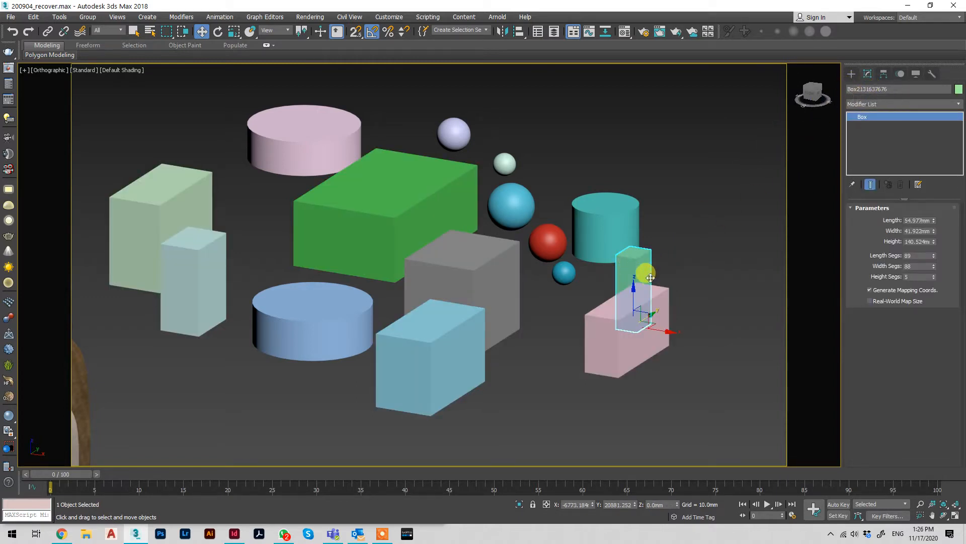
{"action": "left_click_drag", "start_coordinate": [666, 328], "coordinate": [722, 335], "text": "shift"}
{"action": "left_click", "coordinate": [431, 245]}
{"action": "left_click", "coordinate": [478, 309]}
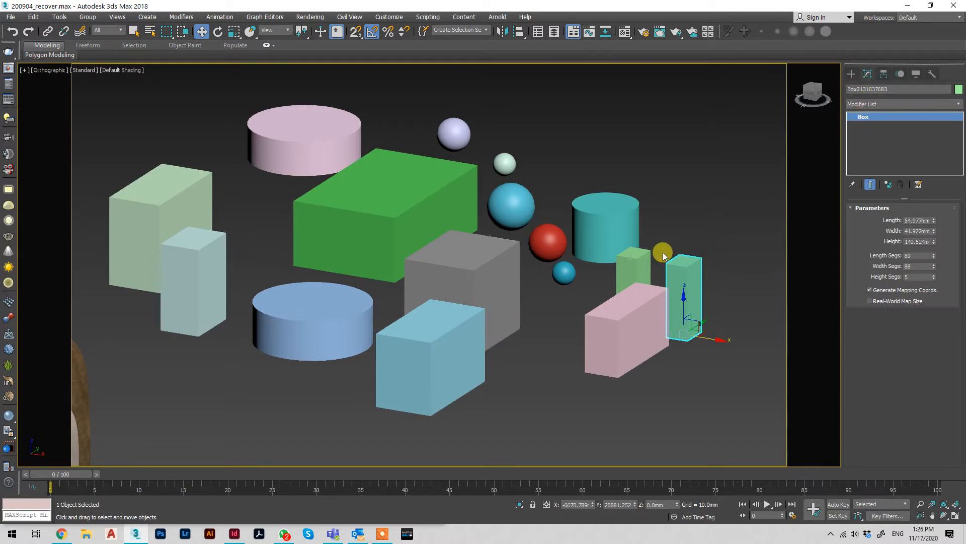
{"action": "key", "text": "ctrl+z"}
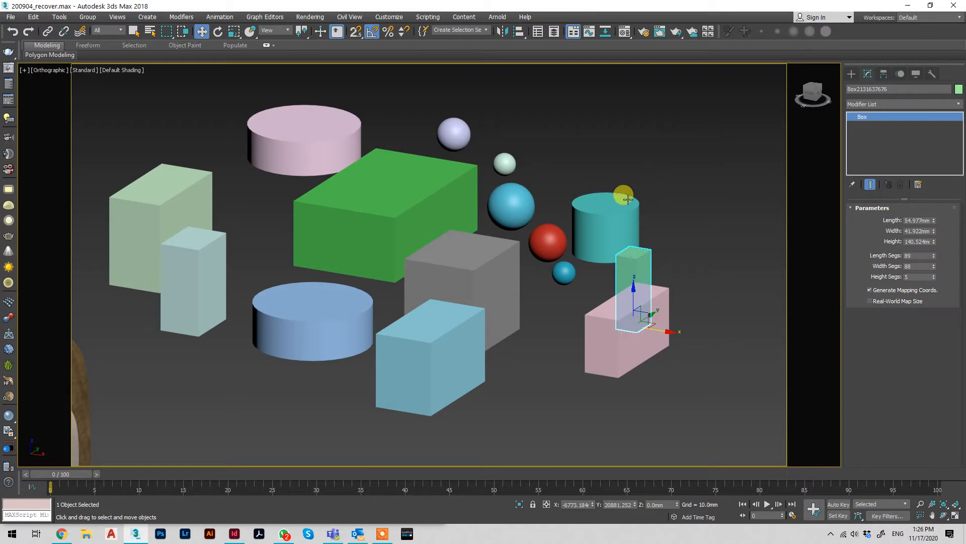
Attach the ungrouped small green box to the boxes group.
{"action": "left_click", "coordinate": [489, 265]}
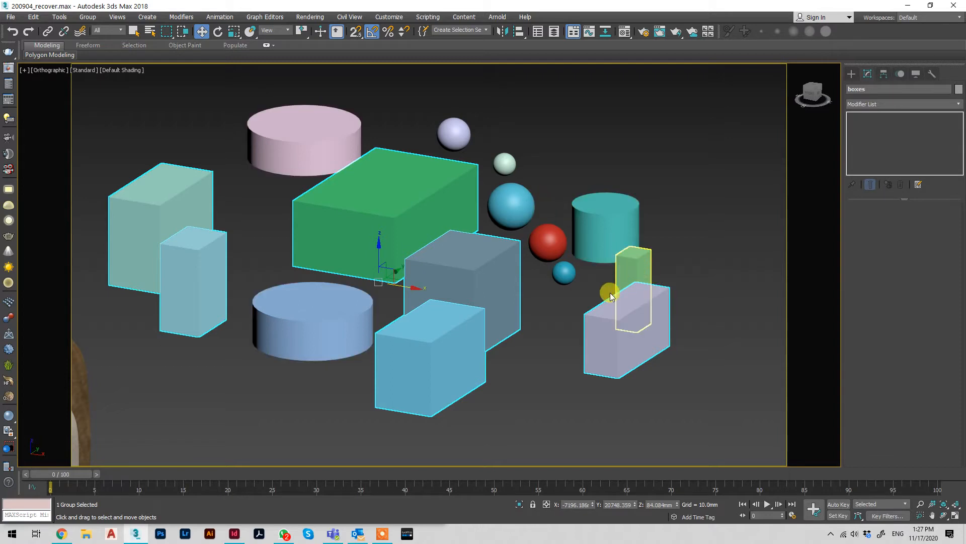
{"action": "left_click", "coordinate": [636, 259]}
{"action": "left_click", "coordinate": [419, 213]}
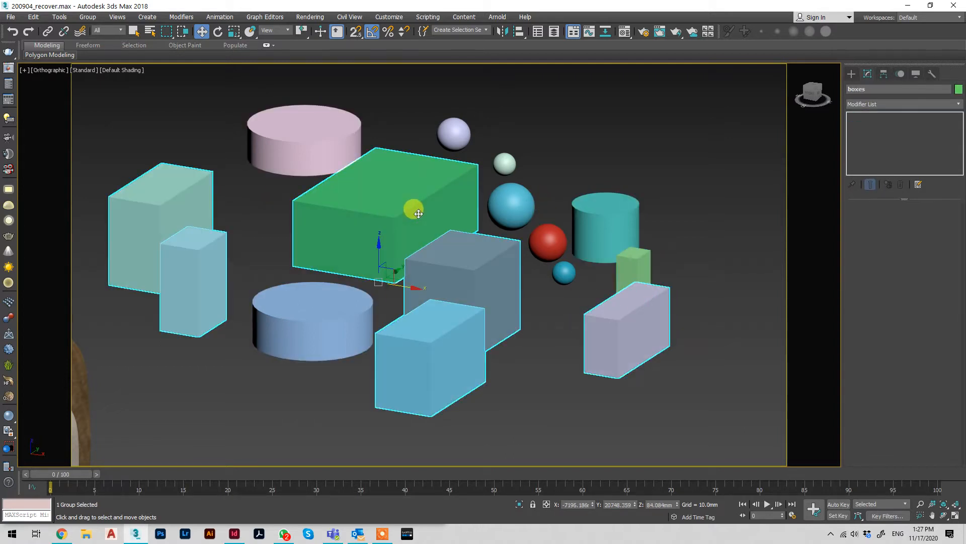
{"action": "left_click", "coordinate": [632, 254]}
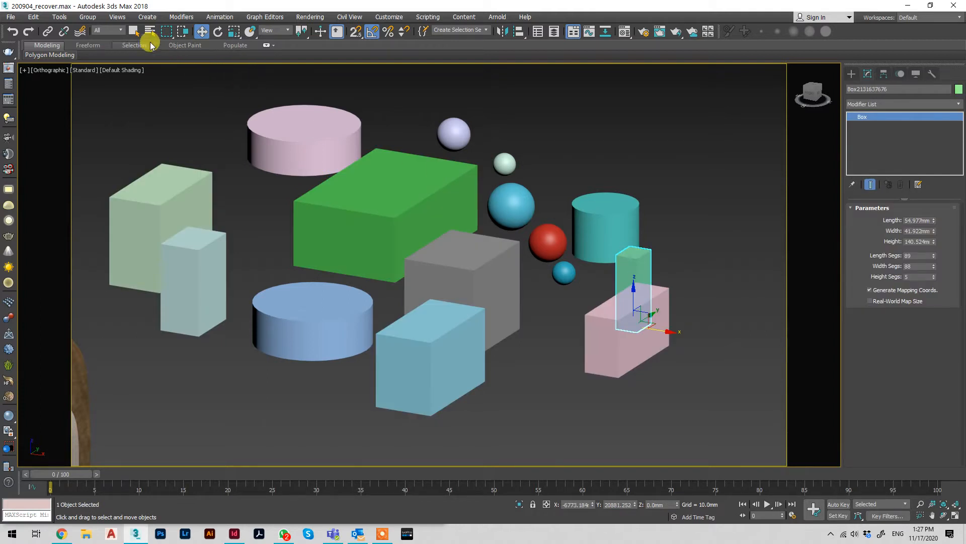
{"action": "left_click", "coordinate": [90, 18]}
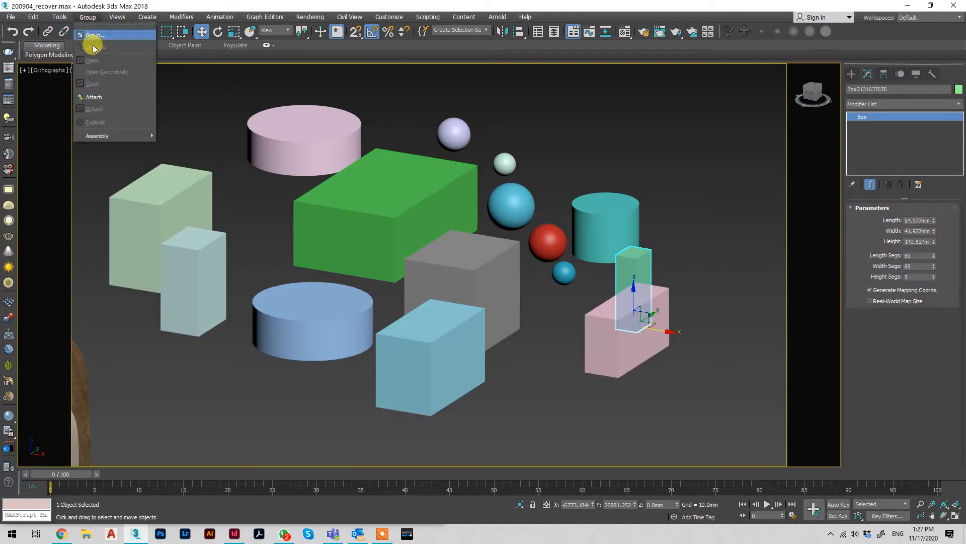
{"action": "left_click", "coordinate": [96, 99]}
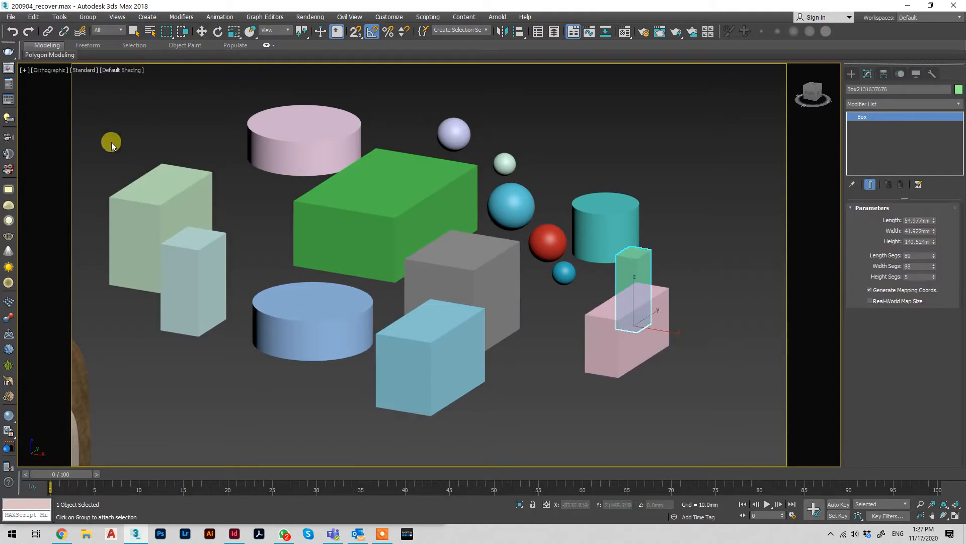
{"action": "left_click", "coordinate": [134, 195]}
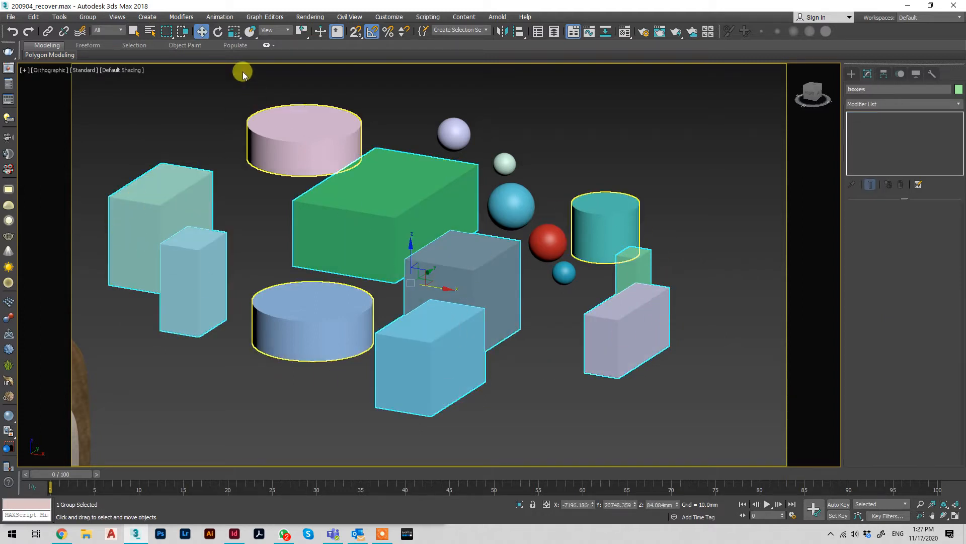
Ungroup the cylinders group and select its cylinders individually.
{"action": "left_click", "coordinate": [94, 19]}
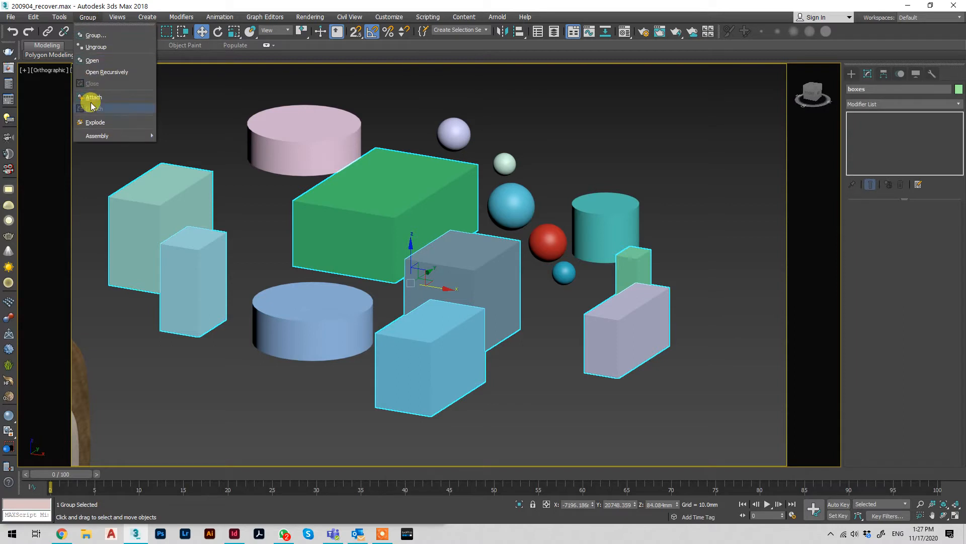
{"action": "left_click", "coordinate": [198, 103]}
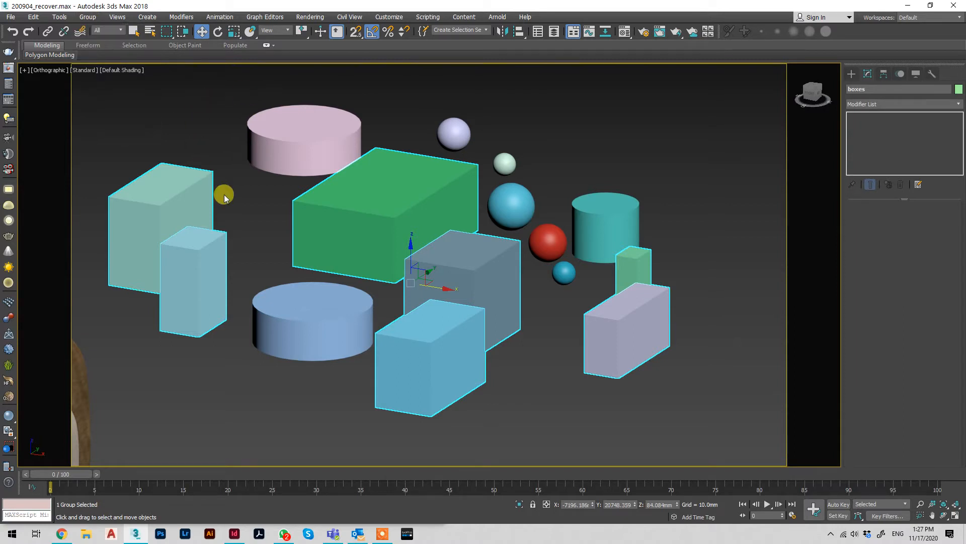
{"action": "left_click", "coordinate": [604, 207]}
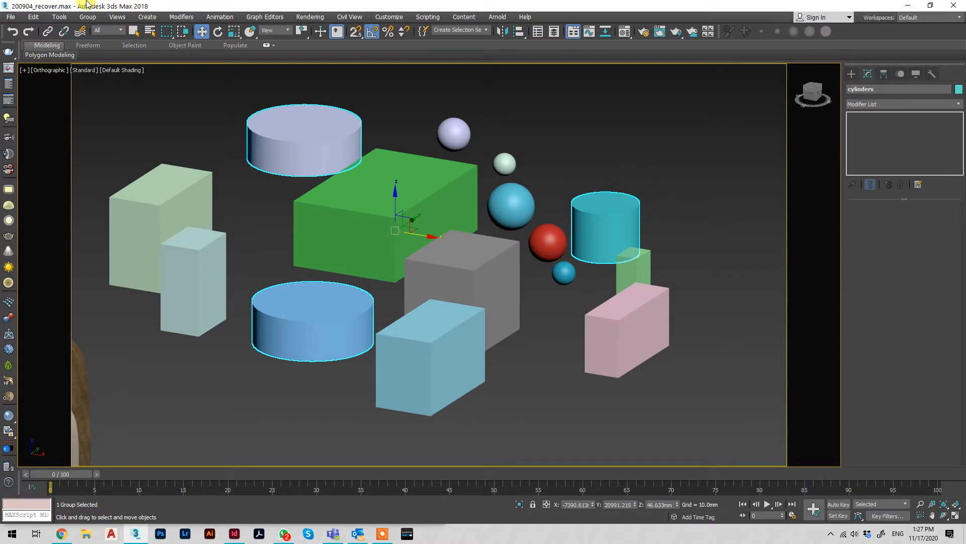
{"action": "left_click", "coordinate": [88, 16]}
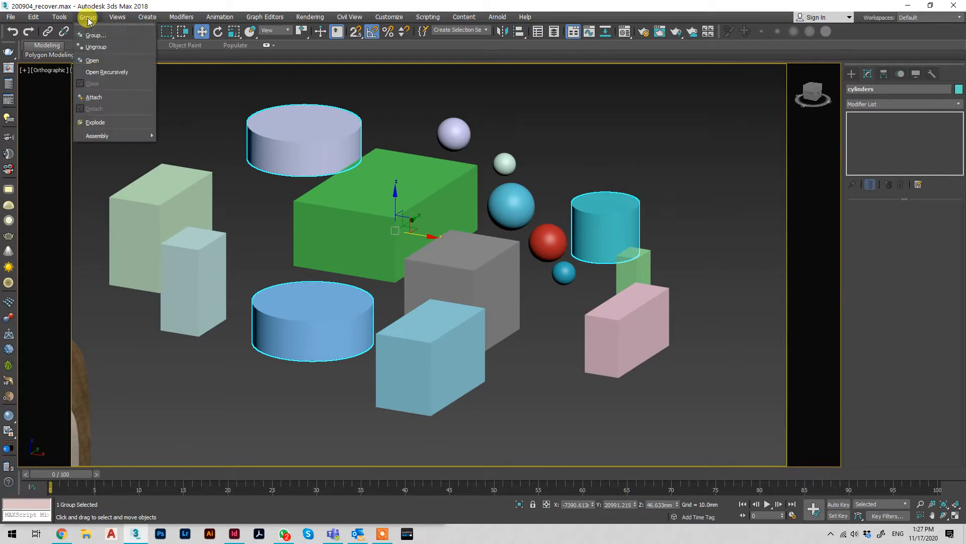
{"action": "left_click", "coordinate": [95, 47]}
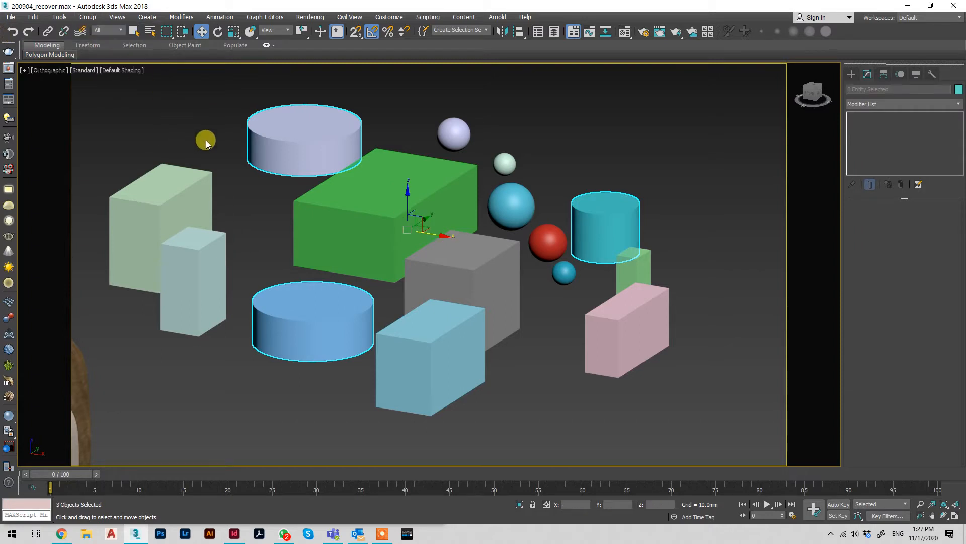
{"action": "left_click", "coordinate": [274, 126]}
{"action": "left_click", "coordinate": [304, 330]}
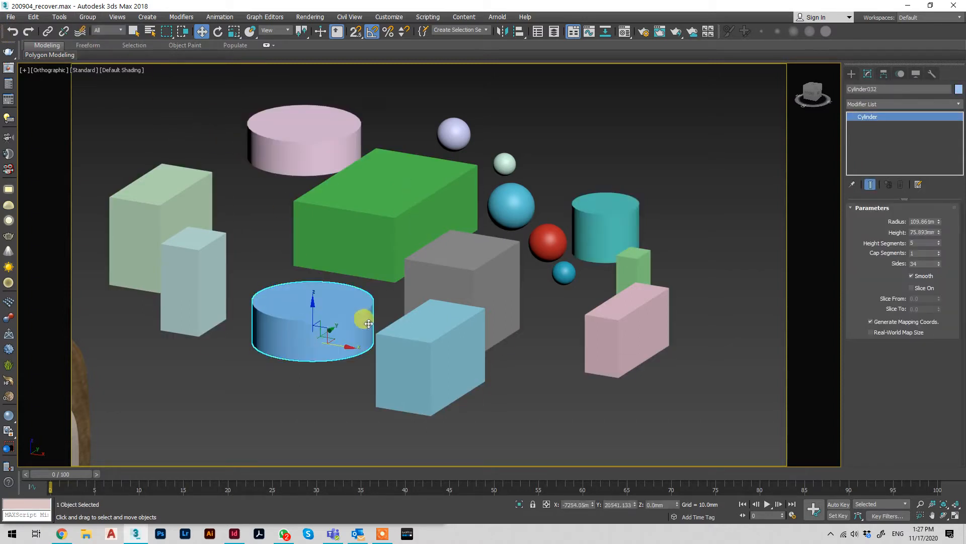
Open the spheres group for editing and move its small pale green sphere away from the others along the Y axis.
{"action": "left_click", "coordinate": [586, 207]}
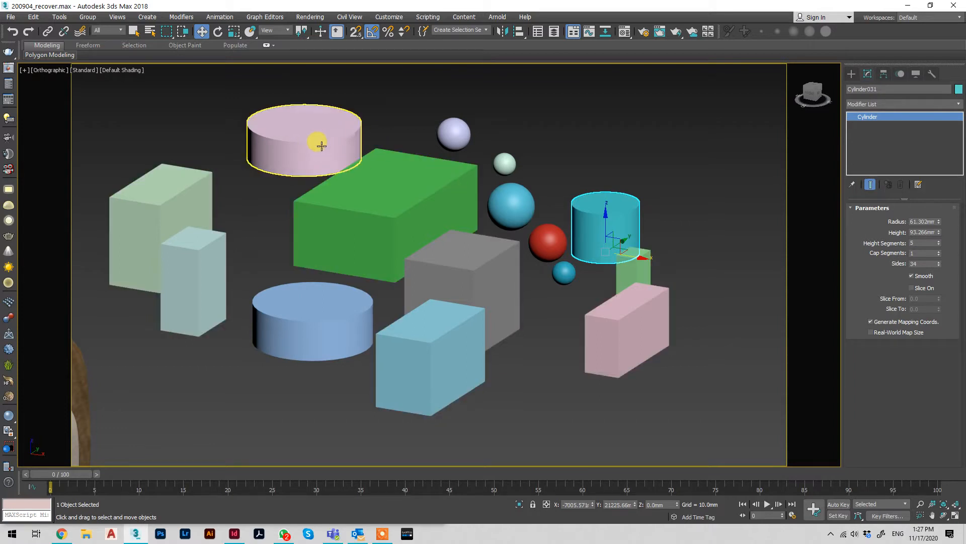
{"action": "left_click", "coordinate": [460, 143]}
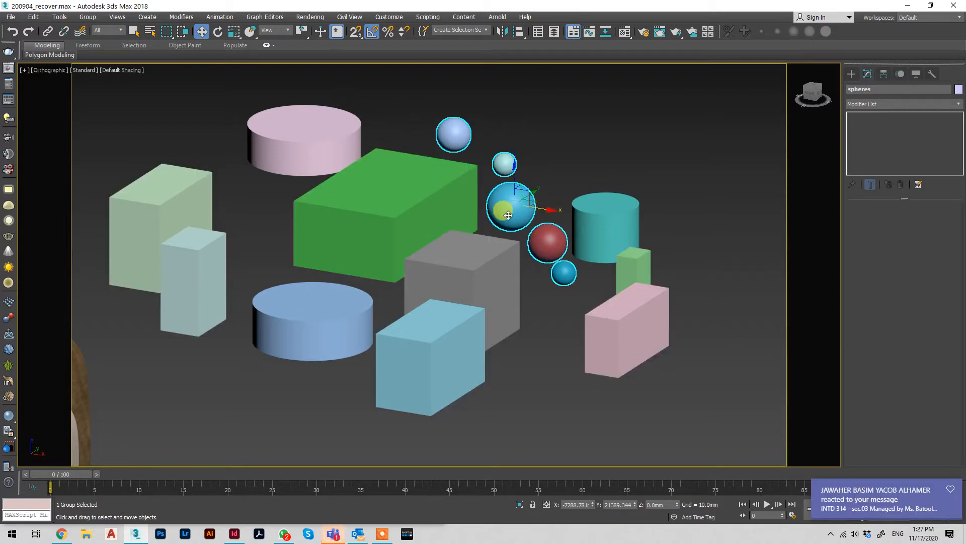
{"action": "left_click", "coordinate": [90, 18]}
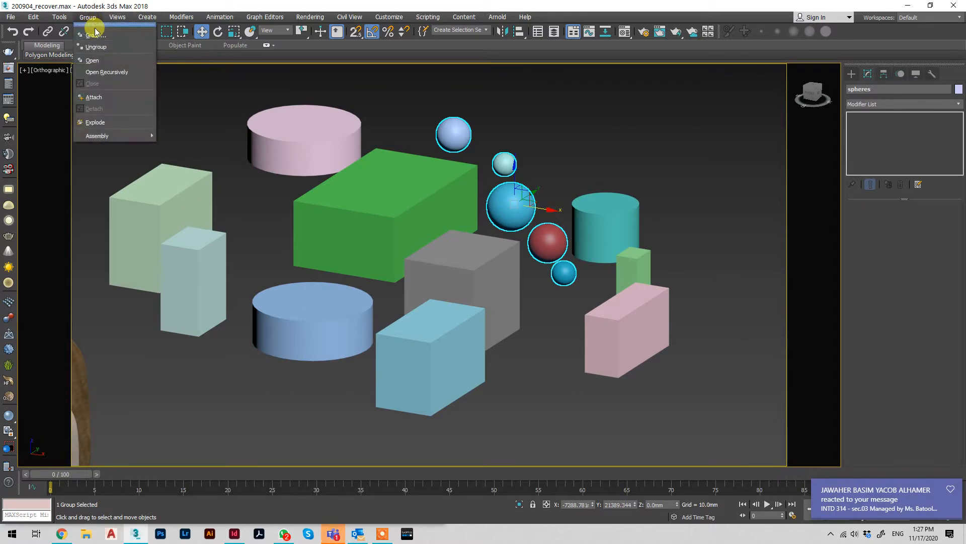
{"action": "left_click", "coordinate": [96, 60]}
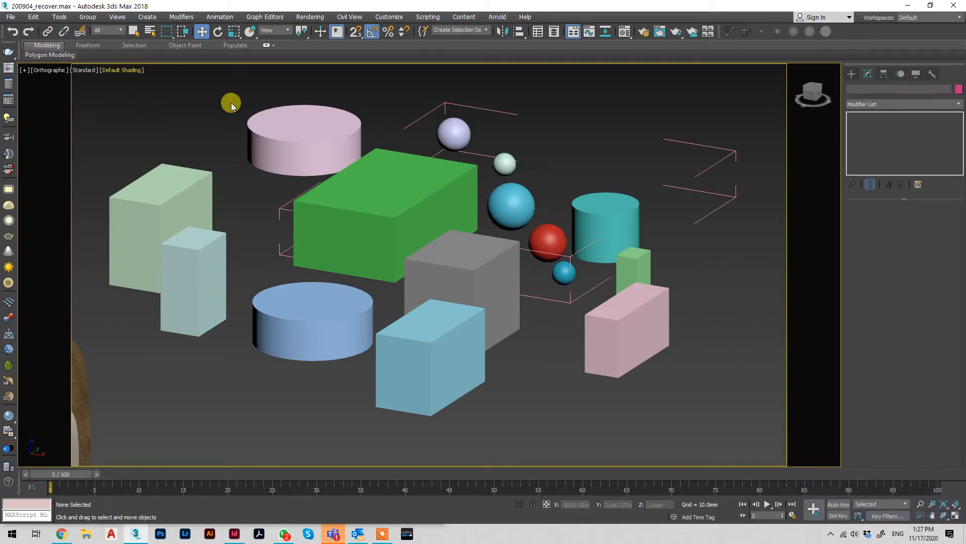
{"action": "left_click", "coordinate": [504, 161]}
{"action": "left_click_drag", "start_coordinate": [526, 158], "coordinate": [559, 138]}
Add an Edit Poly modifier to the pale green sphere and raise its upper vertices to stretch it into a capsule.
{"action": "left_click", "coordinate": [897, 105]}
{"action": "key", "text": "e"}
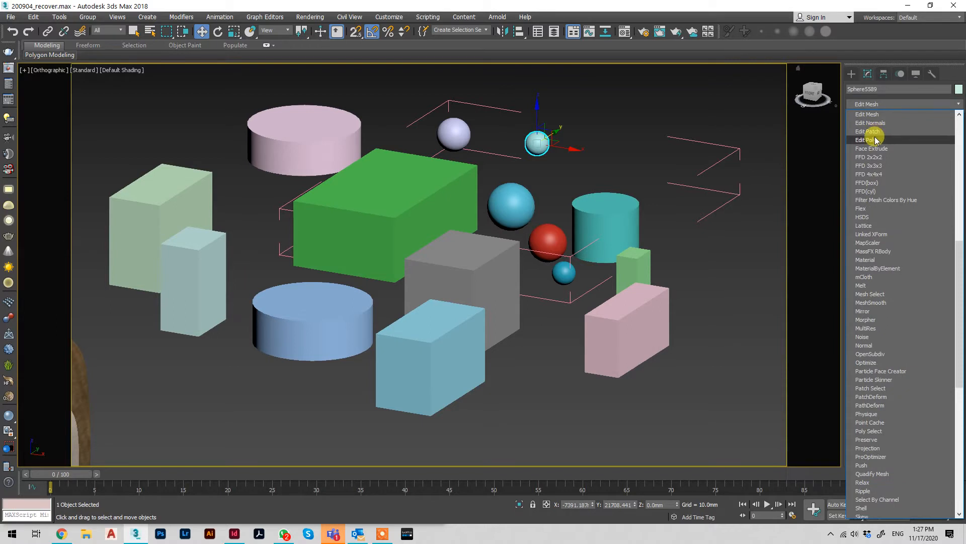
{"action": "left_click", "coordinate": [871, 141]}
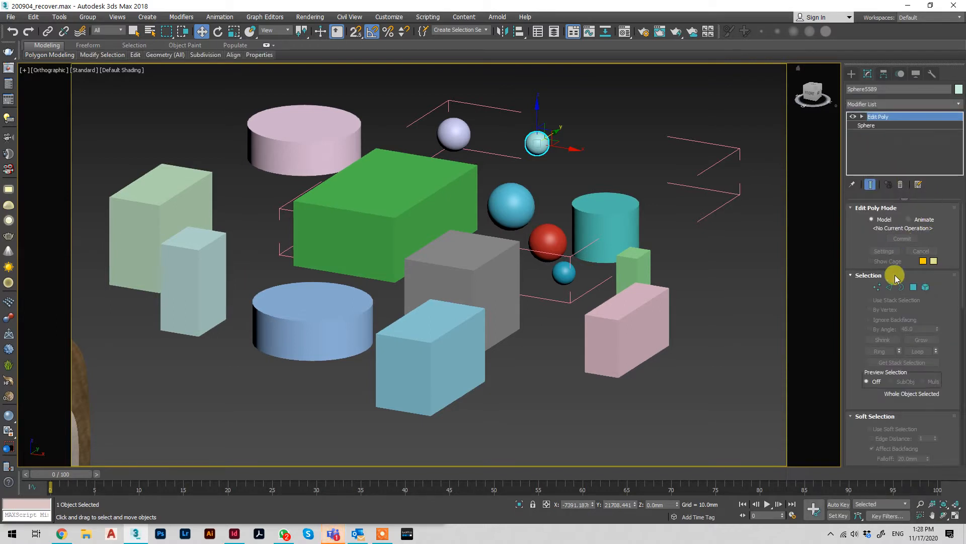
{"action": "left_click", "coordinate": [877, 287]}
{"action": "left_click_drag", "start_coordinate": [562, 132], "coordinate": [536, 82]}
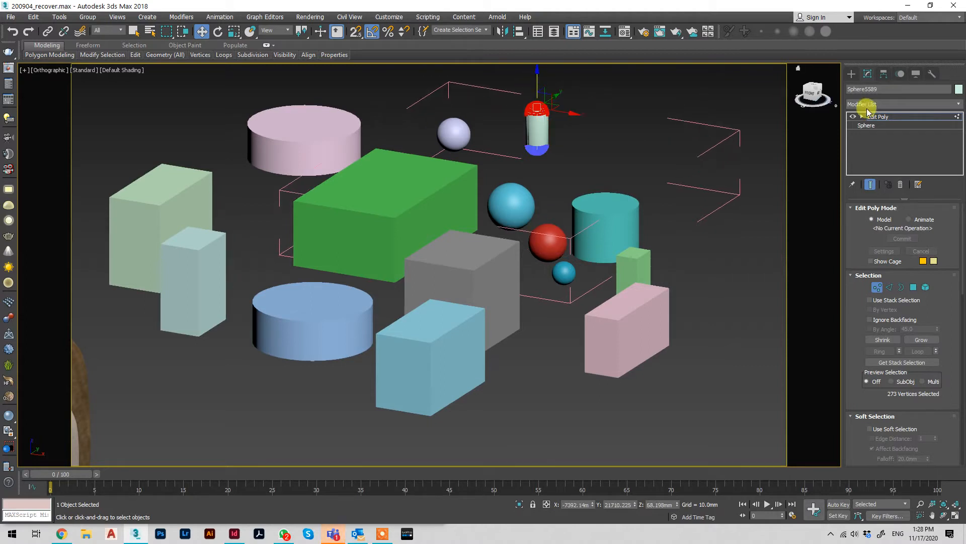
{"action": "left_click", "coordinate": [906, 117]}
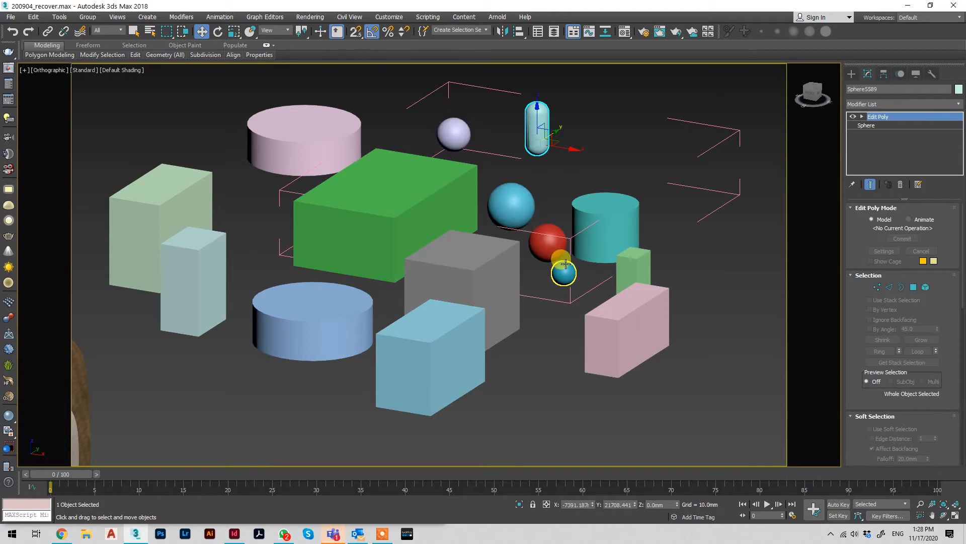
Close the spheres group and move the whole group slightly in the XY plane.
{"action": "left_click", "coordinate": [730, 126]}
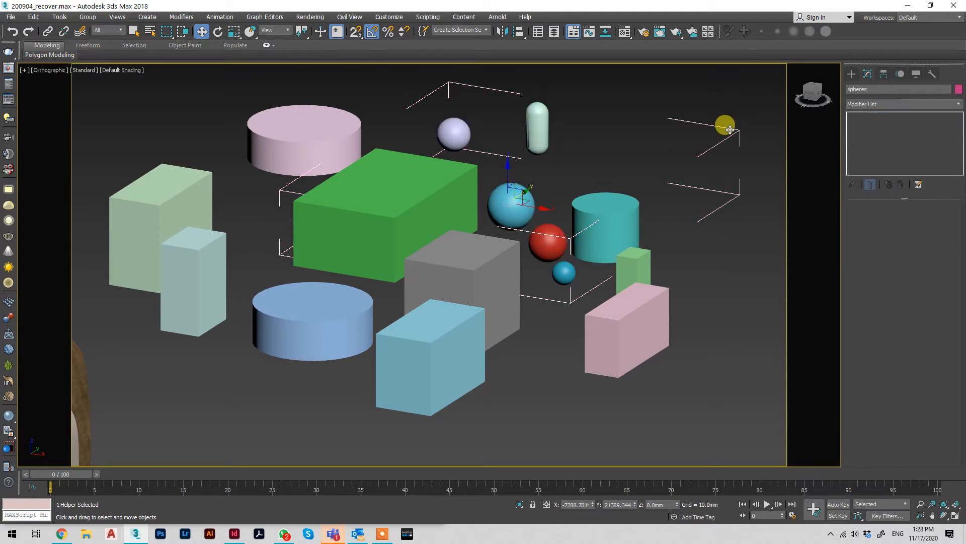
{"action": "left_click", "coordinate": [87, 16]}
{"action": "left_click", "coordinate": [91, 82]}
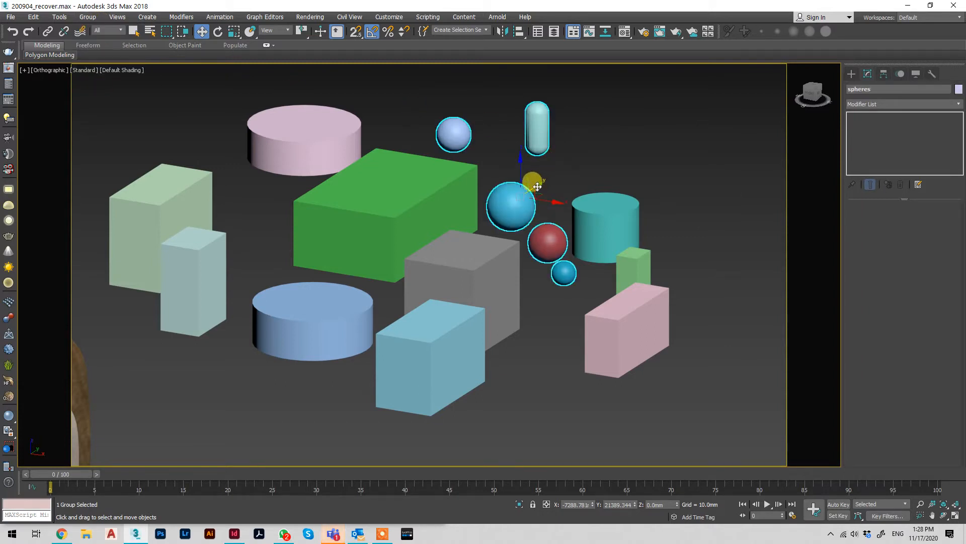
{"action": "mouse_move", "coordinate": [537, 189]}
{"action": "left_mouse_down"}
{"action": "mouse_move", "coordinate": [546, 172]}
{"action": "mouse_move", "coordinate": [531, 163]}
{"action": "mouse_move", "coordinate": [535, 182]}
{"action": "left_mouse_up"}
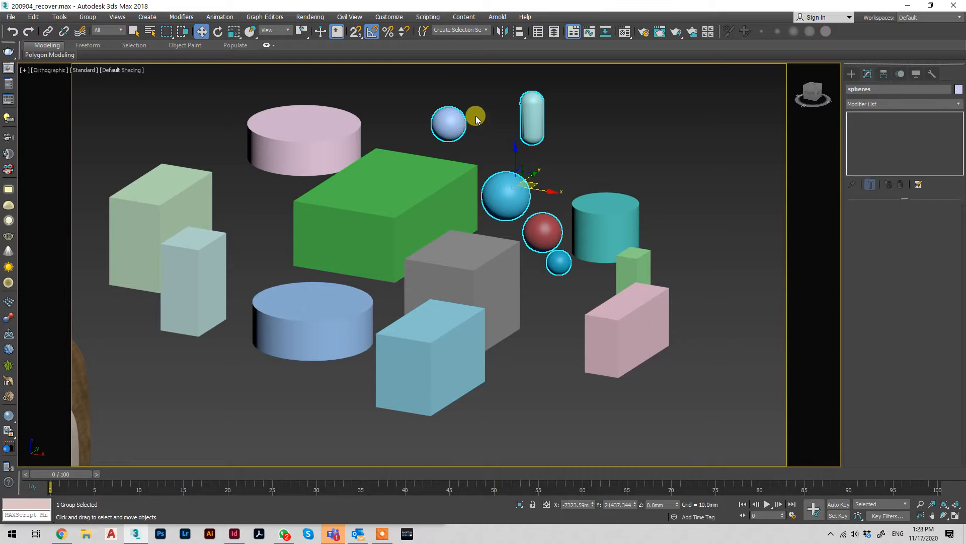
{"action": "left_click", "coordinate": [88, 17]}
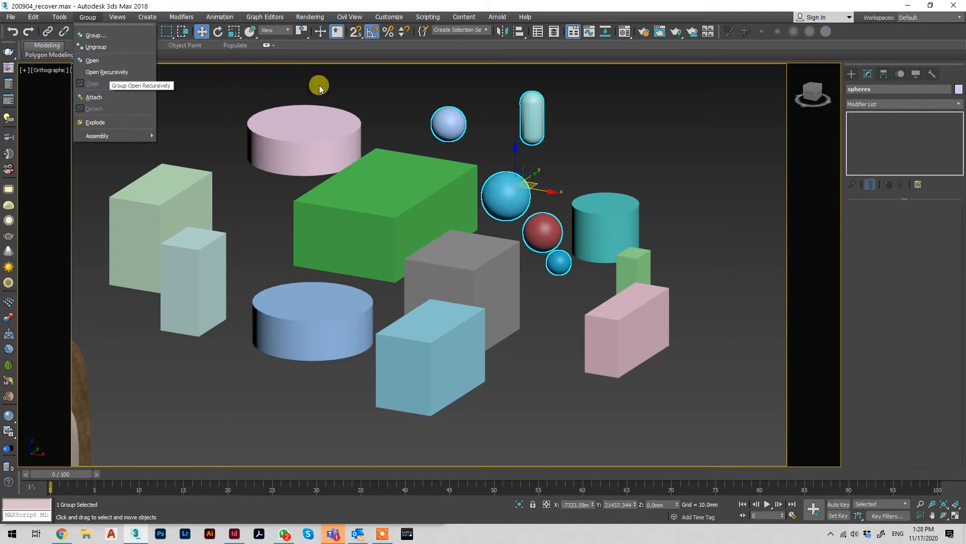
{"action": "left_click", "coordinate": [487, 110]}
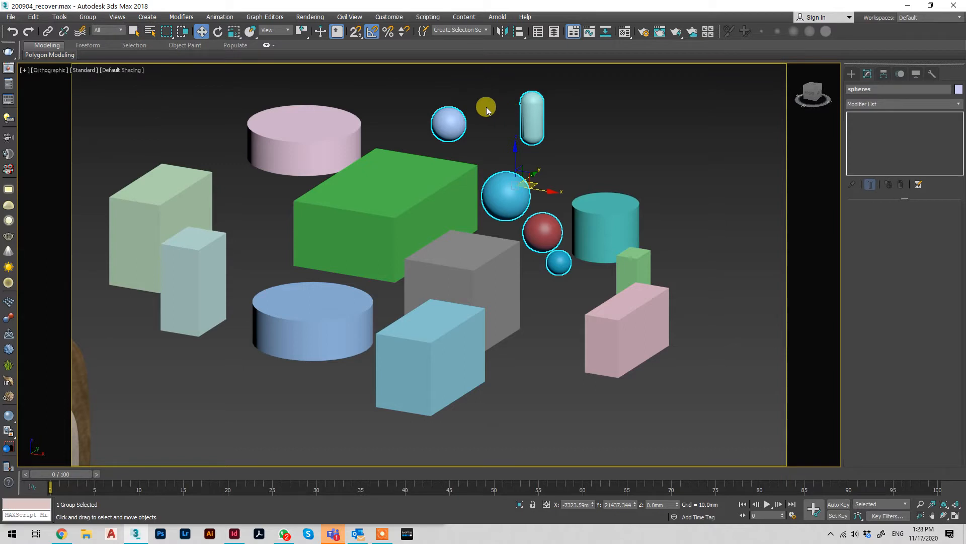
Group the teal, pink and blue cylinders together, keeping the default group name.
{"action": "left_click", "coordinate": [596, 201]}
{"action": "left_click", "coordinate": [314, 145], "text": "ctrl"}
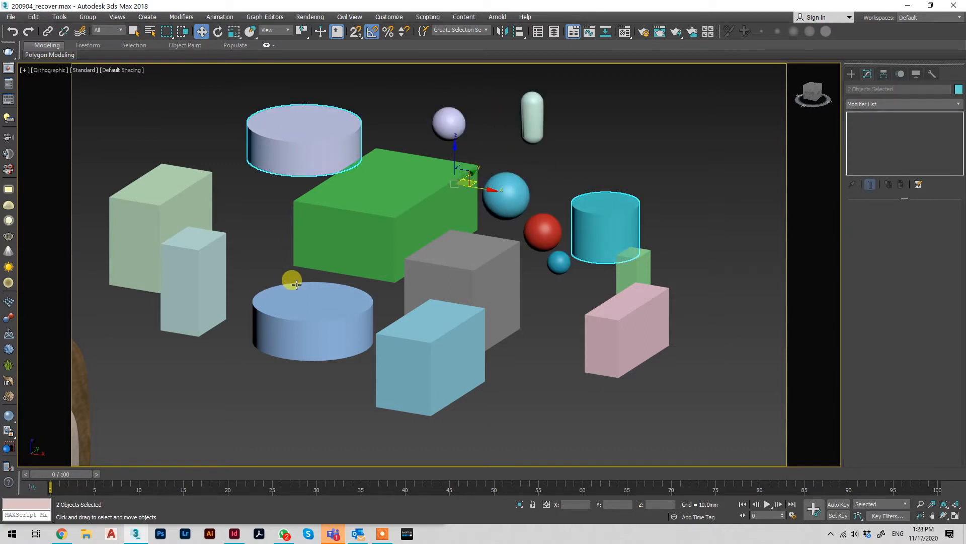
{"action": "left_click", "coordinate": [292, 277], "text": "ctrl"}
{"action": "left_click", "coordinate": [87, 17]}
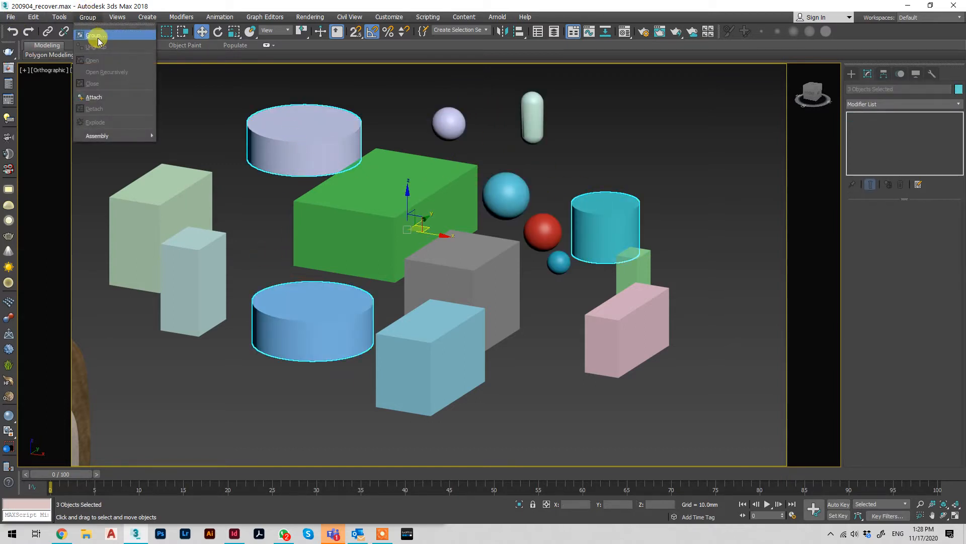
{"action": "left_click", "coordinate": [95, 31]}
{"action": "left_click", "coordinate": [501, 285]}
{"action": "left_click", "coordinate": [475, 319]}
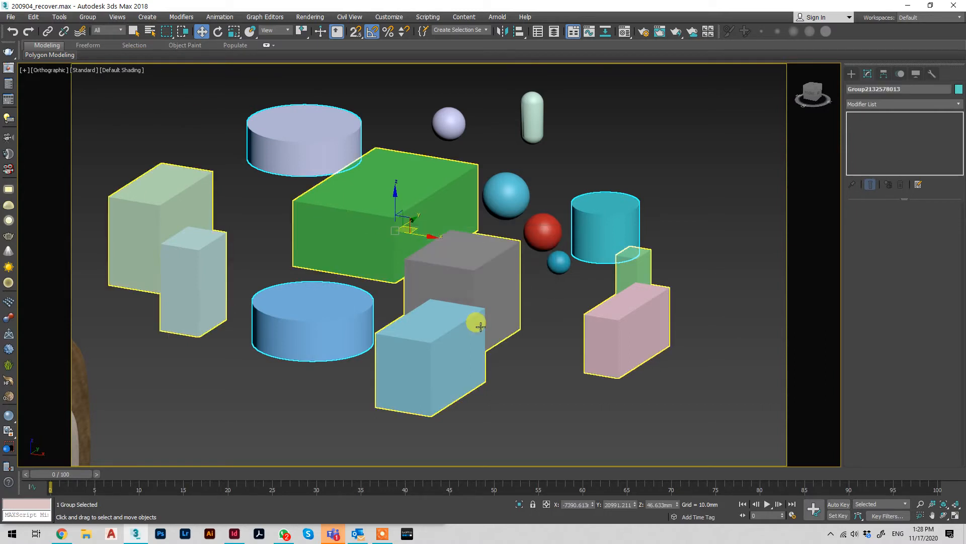
Combine the spheres, boxes and cylinders groups into one nested group with the default name.
{"action": "left_click_drag", "start_coordinate": [706, 104], "coordinate": [161, 346]}
{"action": "left_click", "coordinate": [88, 17]}
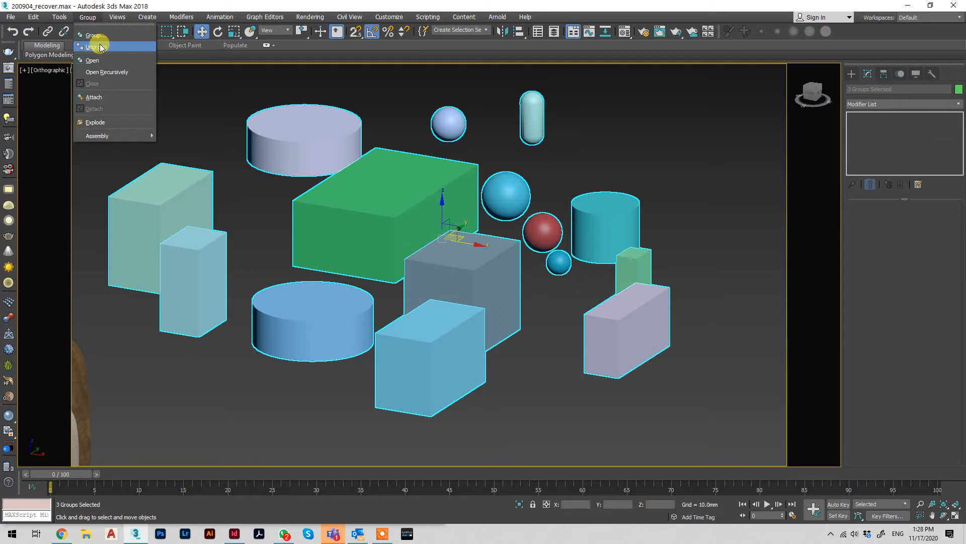
{"action": "left_click", "coordinate": [99, 31]}
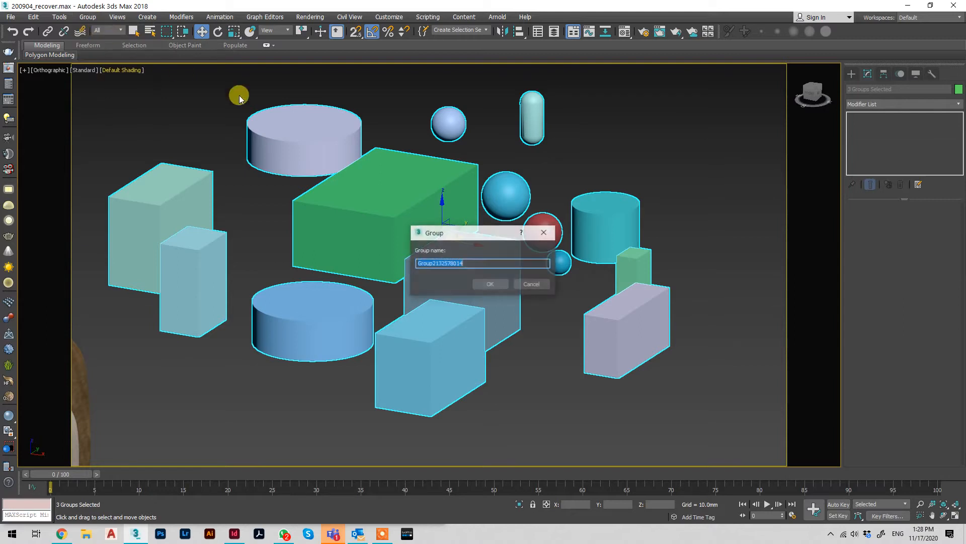
{"action": "left_click", "coordinate": [488, 284]}
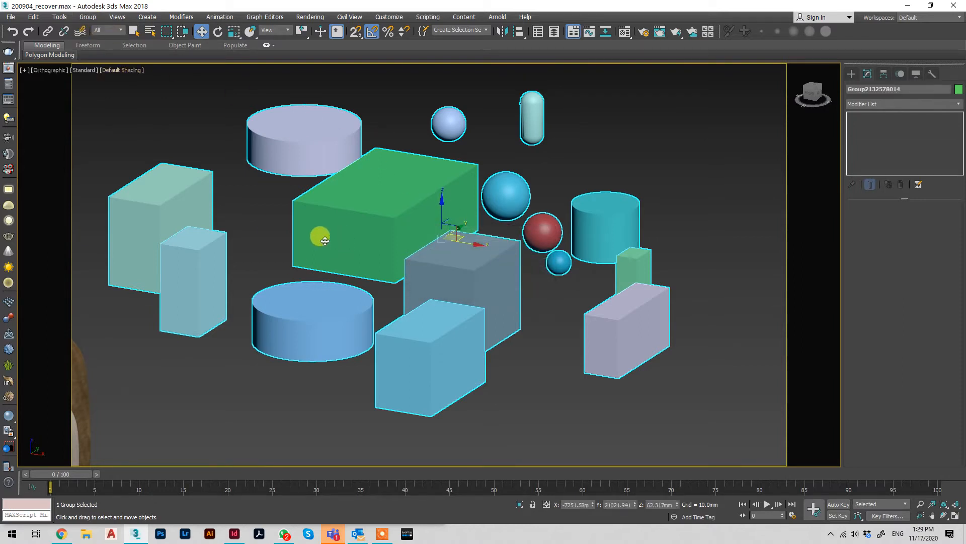
Select all visible objects, unhide everything in the scene, and switch to the Top view in wireframe.
{"action": "scroll", "coordinate": [403, 225], "scroll_direction": "down", "scroll_amount": 5}
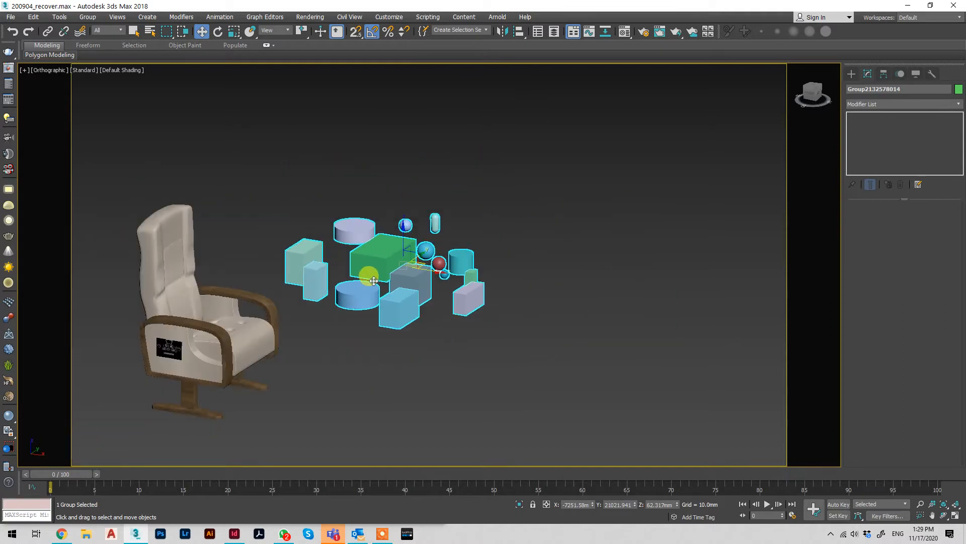
{"action": "scroll", "coordinate": [500, 270], "scroll_direction": "down", "scroll_amount": 2}
{"action": "middle_click_drag", "start_coordinate": [501, 270], "coordinate": [412, 248]}
{"action": "key", "text": "ctrl+a"}
{"action": "right_click", "coordinate": [397, 227]}
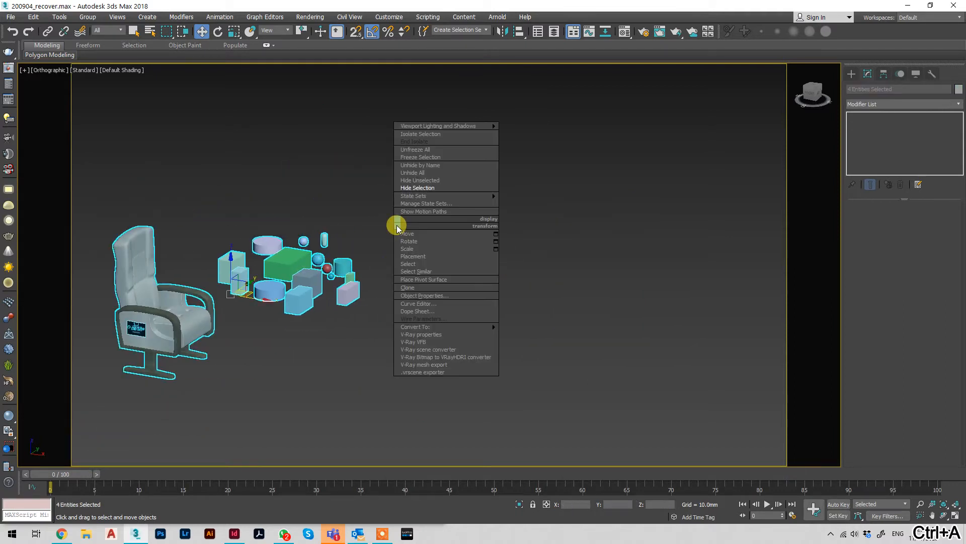
{"action": "left_click", "coordinate": [433, 172]}
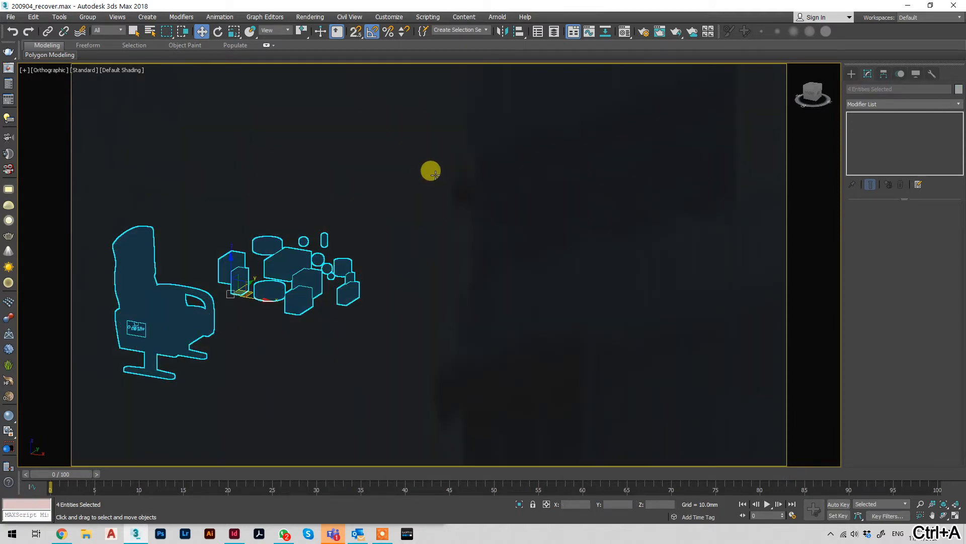
{"action": "key", "text": "t"}
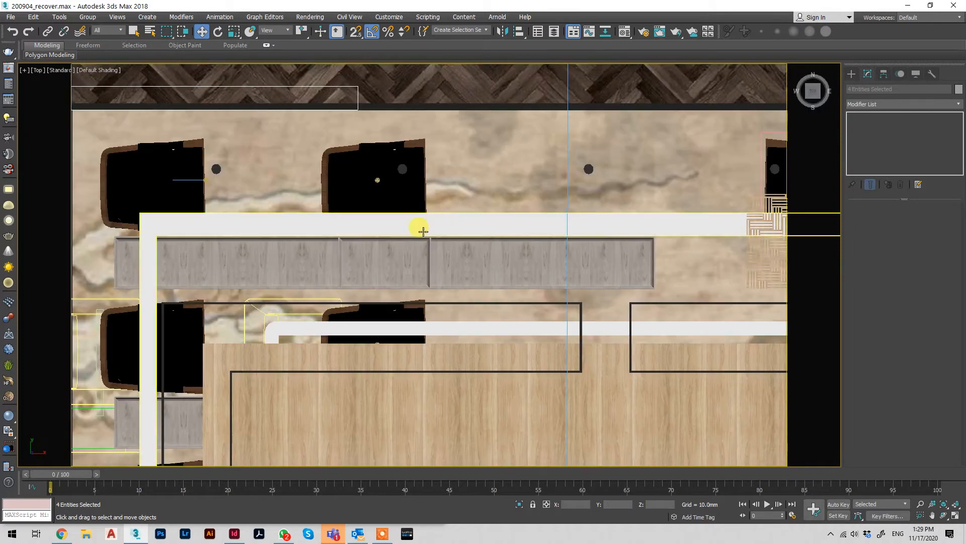
{"action": "key", "text": "F3"}
Examine the room's plan, looking at how the seat rows and ceiling lights are grouped.
{"action": "scroll", "coordinate": [364, 140], "scroll_direction": "down", "scroll_amount": 12}
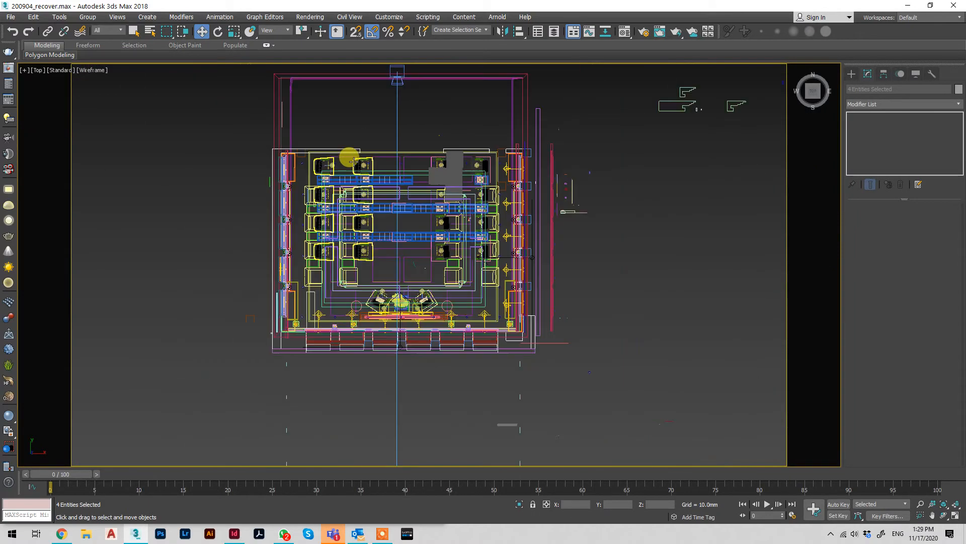
{"action": "scroll", "coordinate": [381, 190], "scroll_direction": "down", "scroll_amount": 3}
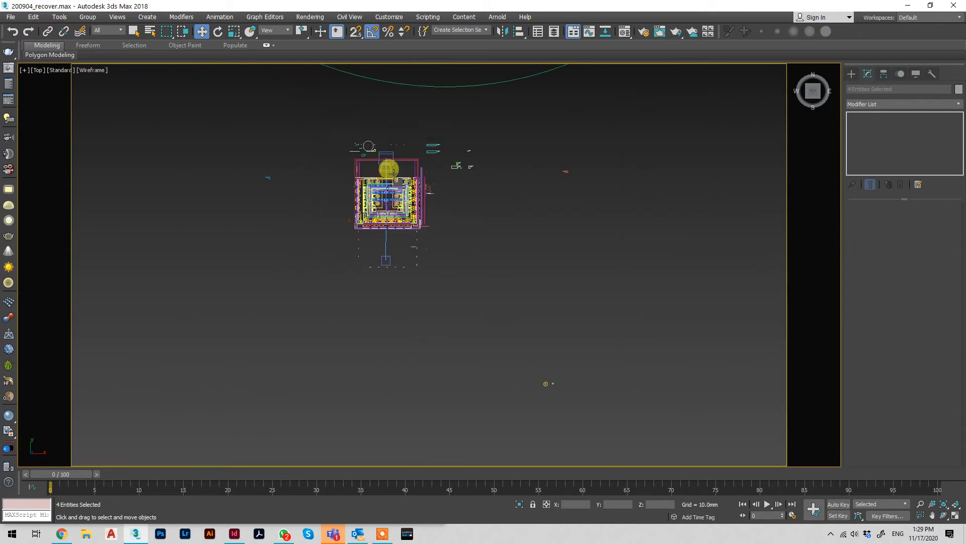
{"action": "scroll", "coordinate": [416, 99], "scroll_direction": "up", "scroll_amount": 5}
{"action": "scroll", "coordinate": [446, 347], "scroll_direction": "up", "scroll_amount": 6}
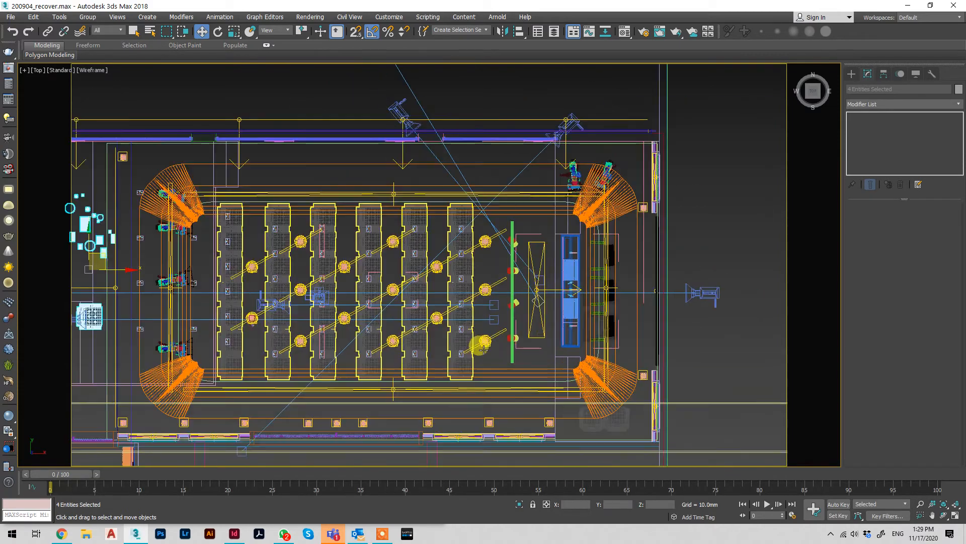
{"action": "scroll", "coordinate": [480, 343], "scroll_direction": "up", "scroll_amount": 4}
{"action": "scroll", "coordinate": [468, 307], "scroll_direction": "down", "scroll_amount": 2}
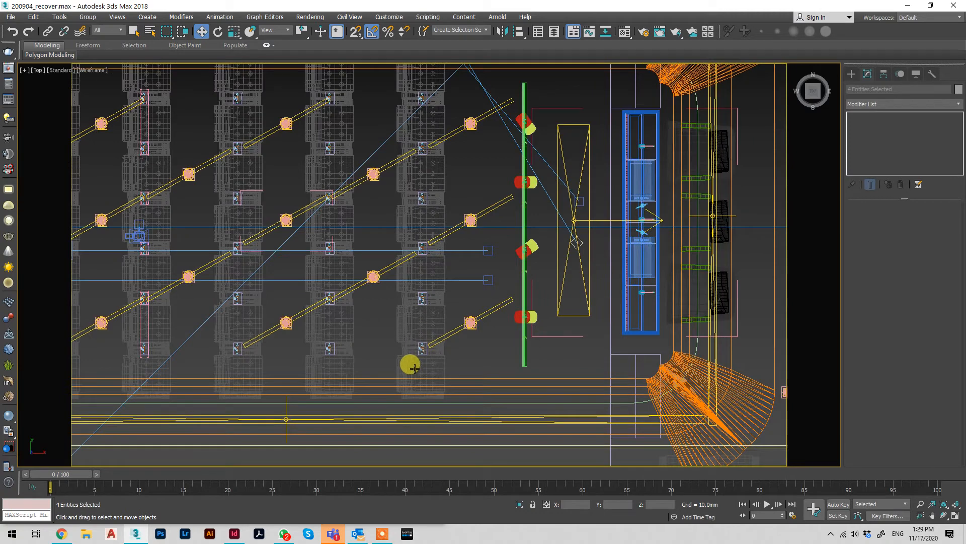
{"action": "scroll", "coordinate": [412, 365], "scroll_direction": "up", "scroll_amount": 2}
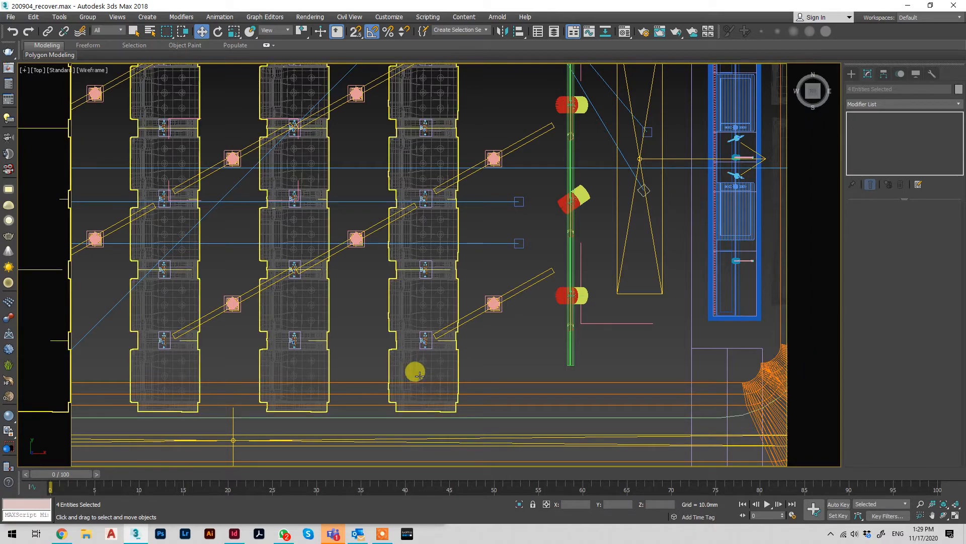
{"action": "scroll", "coordinate": [416, 373], "scroll_direction": "down", "scroll_amount": 2}
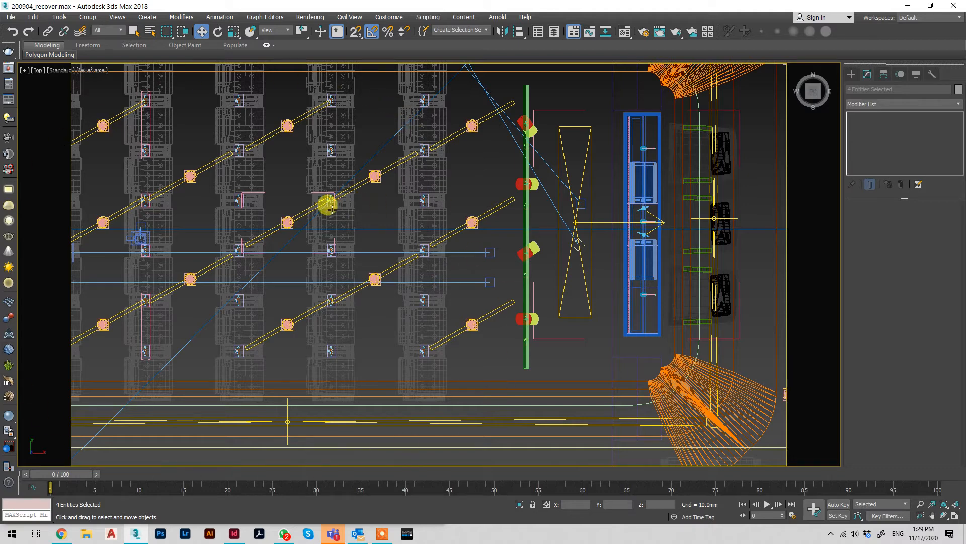
{"action": "scroll", "coordinate": [452, 157], "scroll_direction": "down", "scroll_amount": 2}
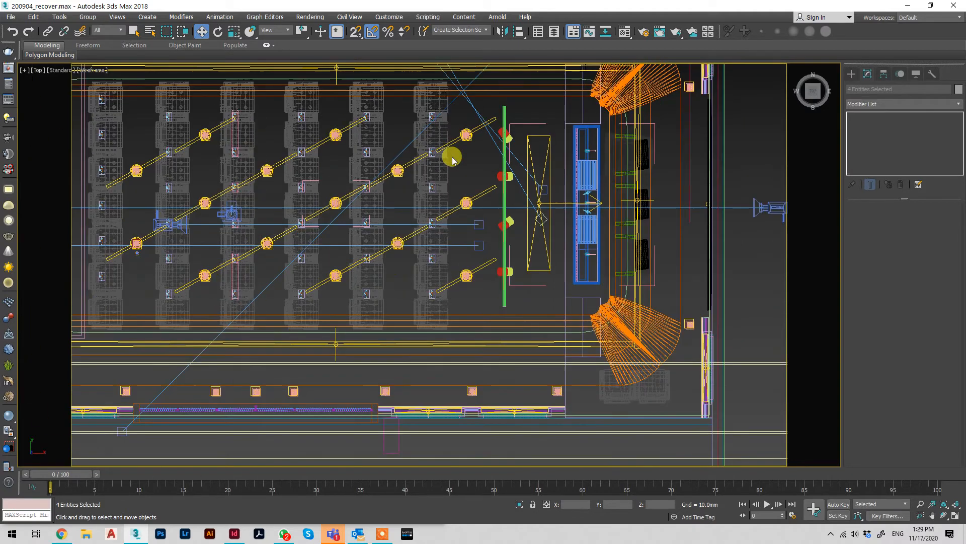
{"action": "scroll", "coordinate": [453, 159], "scroll_direction": "down", "scroll_amount": 3}
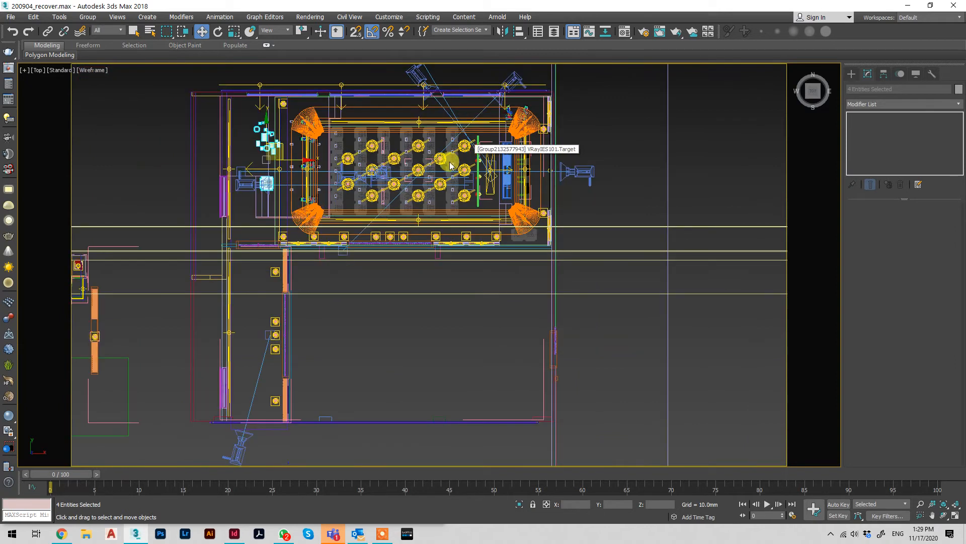
Hide all unselected objects and return to a shaded orthographic view of the nested group.
{"action": "right_click", "coordinate": [451, 162]}
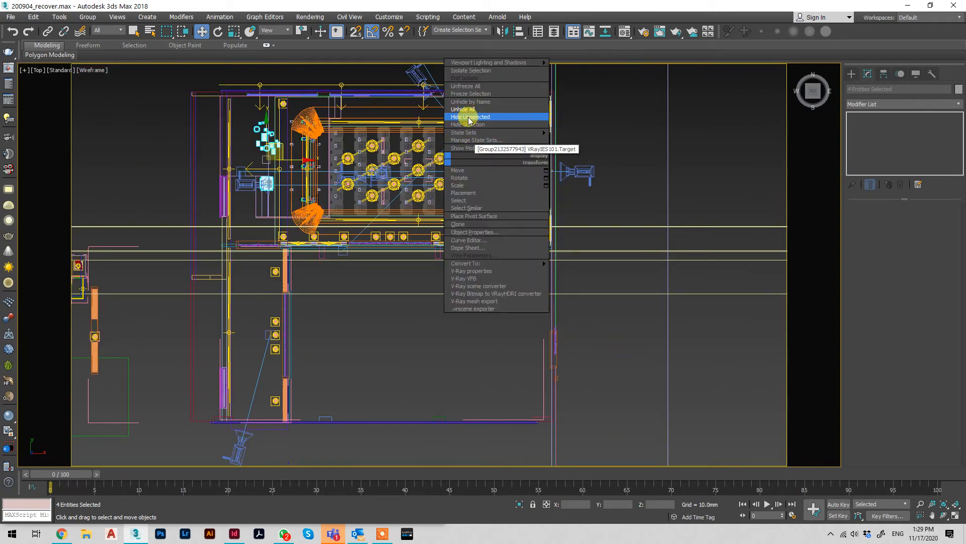
{"action": "key", "text": "Escape"}
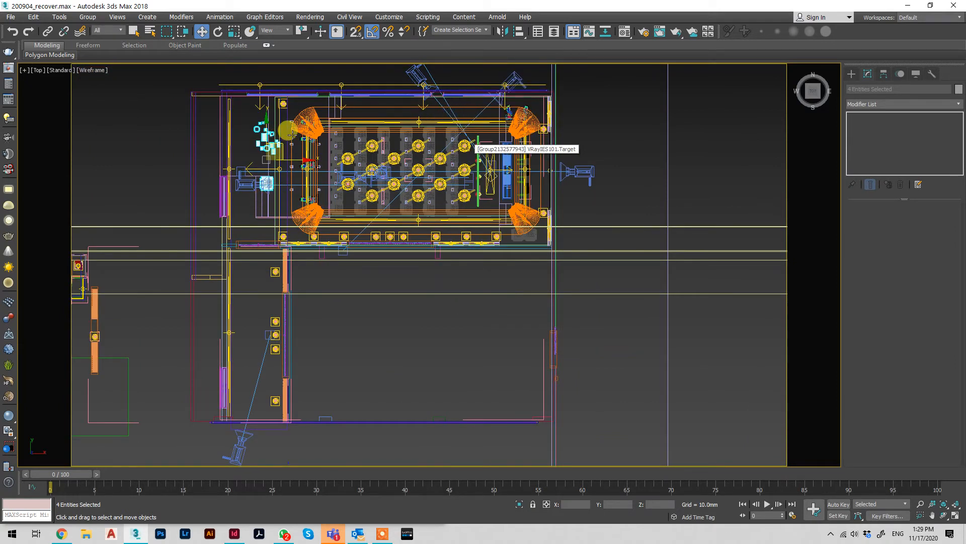
{"action": "scroll", "coordinate": [241, 123], "scroll_direction": "up", "scroll_amount": 8}
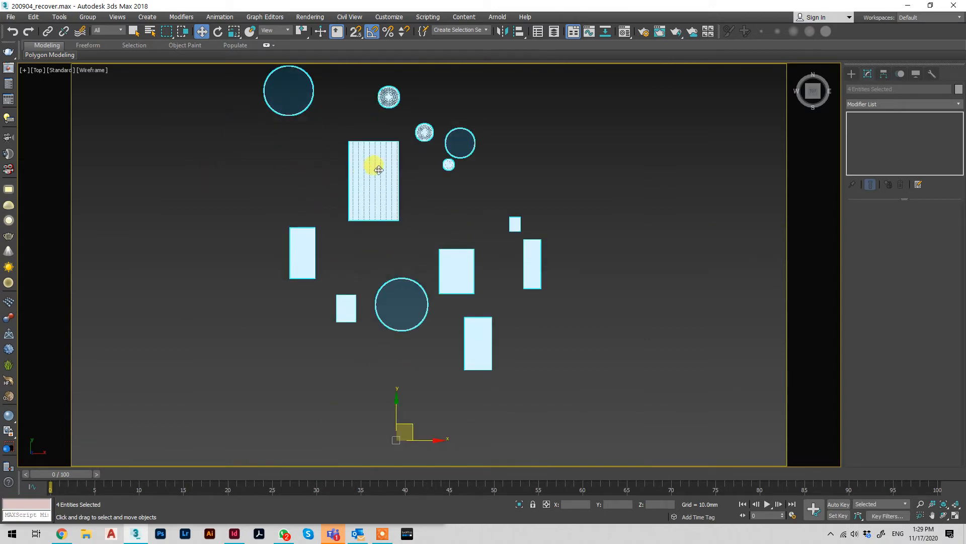
{"action": "mouse_move", "coordinate": [398, 203]}
{"action": "middle_mouse_down", "text": "alt"}
{"action": "mouse_move", "coordinate": [362, 228]}
{"action": "mouse_move", "coordinate": [386, 304]}
{"action": "mouse_move", "coordinate": [345, 257]}
{"action": "mouse_move", "coordinate": [440, 356]}
{"action": "mouse_move", "coordinate": [391, 280]}
{"action": "middle_mouse_up", "text": "alt"}
{"action": "key", "text": "F3"}
{"action": "scroll", "coordinate": [470, 327], "scroll_direction": "up", "scroll_amount": 6}
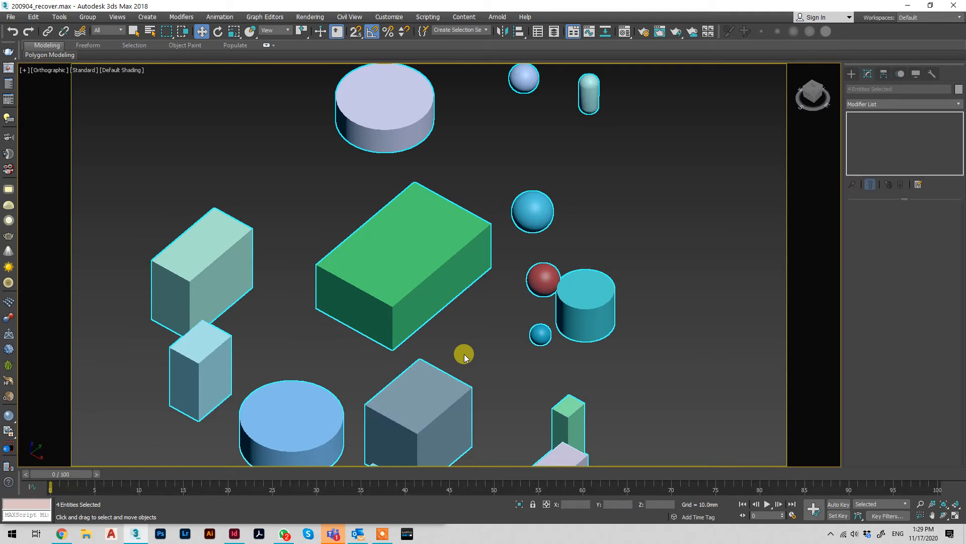
Open the nested group one level at a time, first the outer group and after it the spheres group.
{"action": "scroll", "coordinate": [444, 312], "scroll_direction": "down", "scroll_amount": 3}
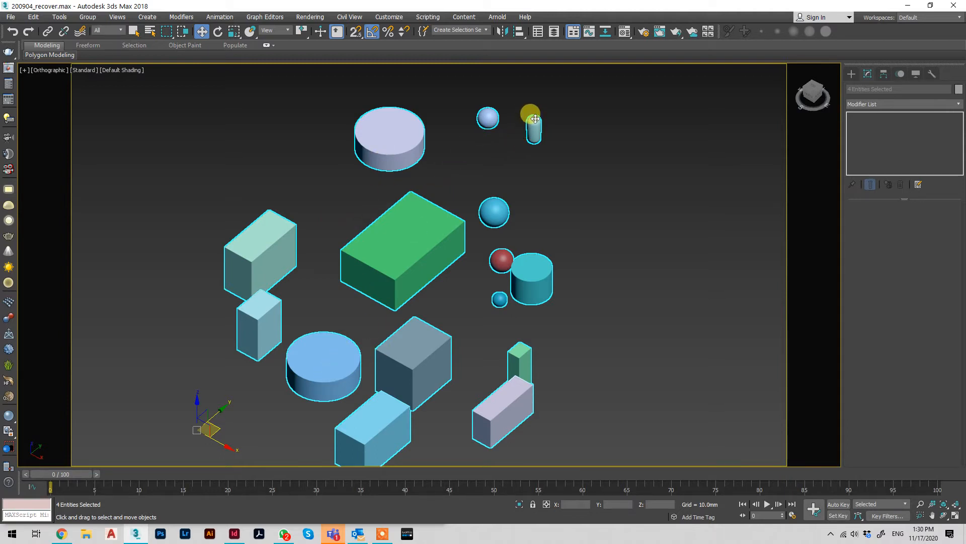
{"action": "left_click", "coordinate": [87, 17]}
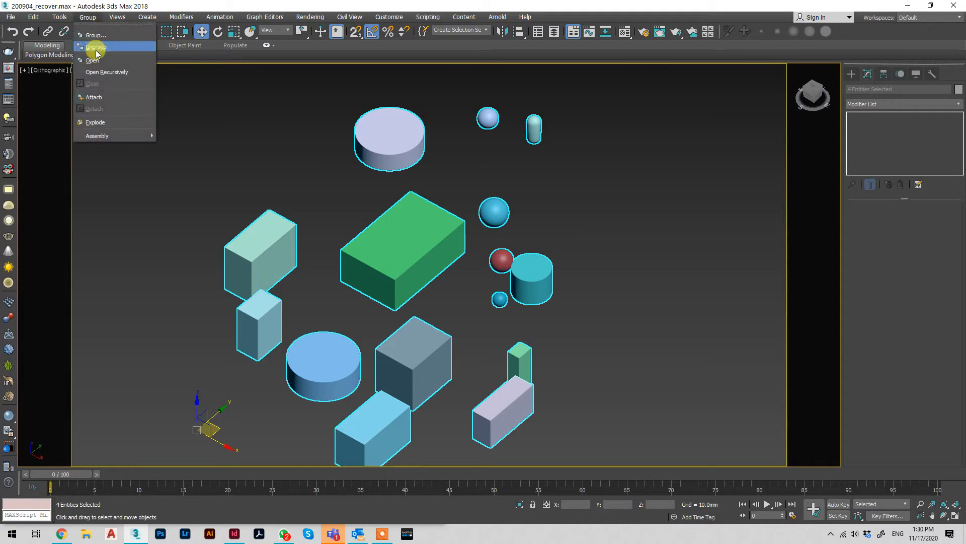
{"action": "left_click", "coordinate": [93, 60]}
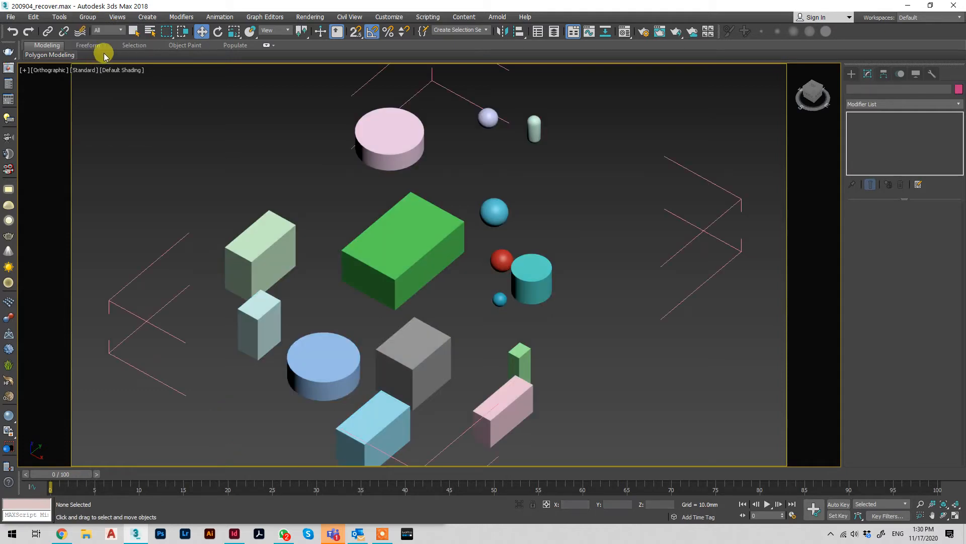
{"action": "left_click", "coordinate": [538, 135]}
{"action": "left_click", "coordinate": [87, 18]}
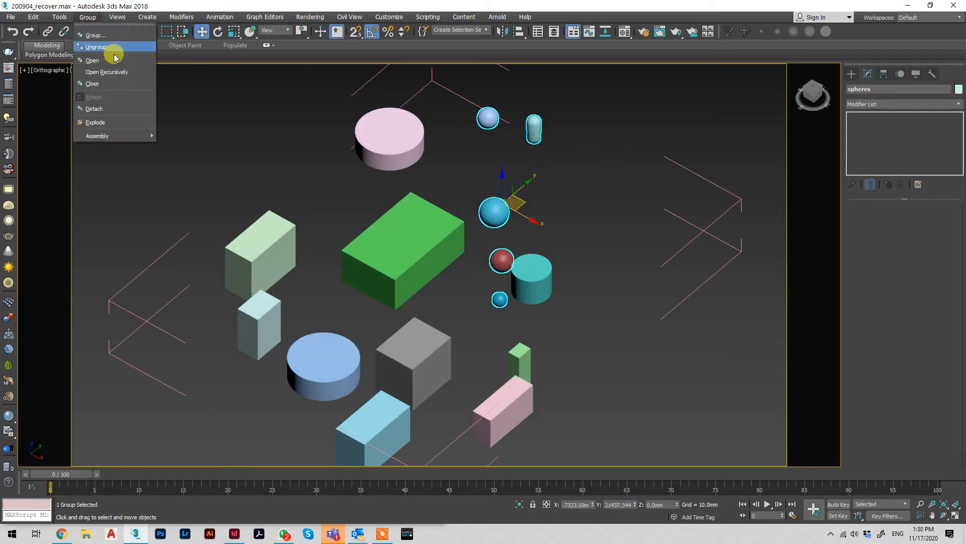
{"action": "left_click", "coordinate": [103, 60]}
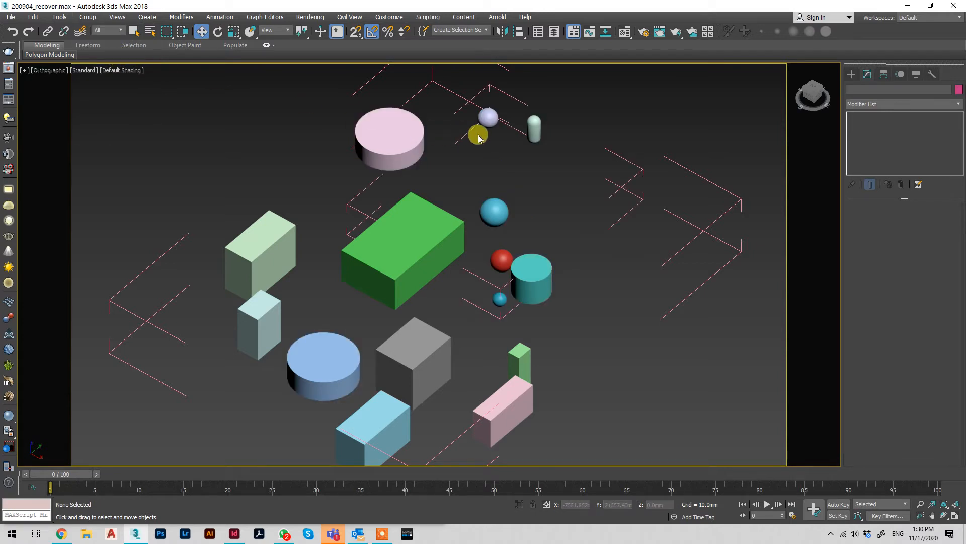
Undo the opening of the spheres group and the outer group.
{"action": "key", "text": "ctrl+z"}
{"action": "key", "text": "ctrl+z"}
{"action": "key", "text": "ctrl+z"}
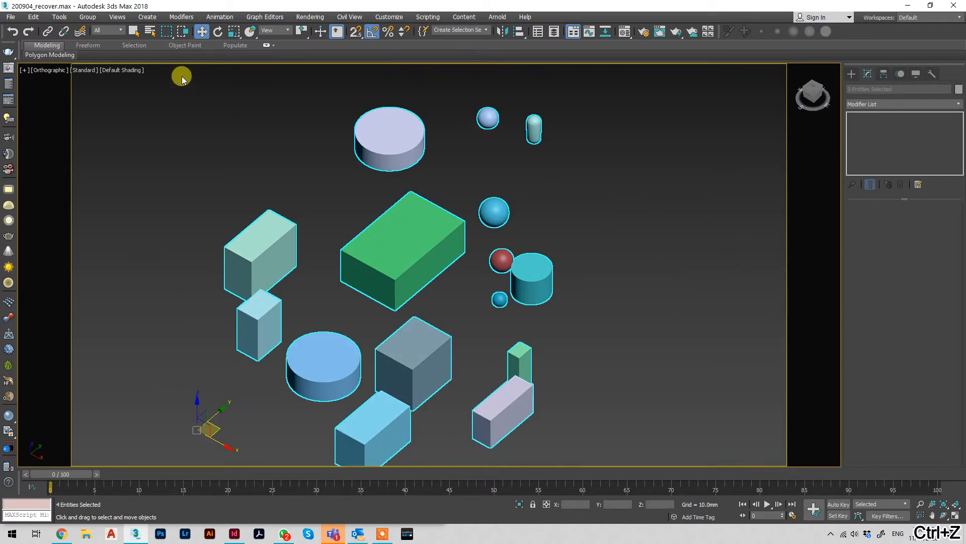
Open the nested group recursively and remove the Edit Poly modifier from the capsule-shaped sphere.
{"action": "left_click", "coordinate": [87, 17]}
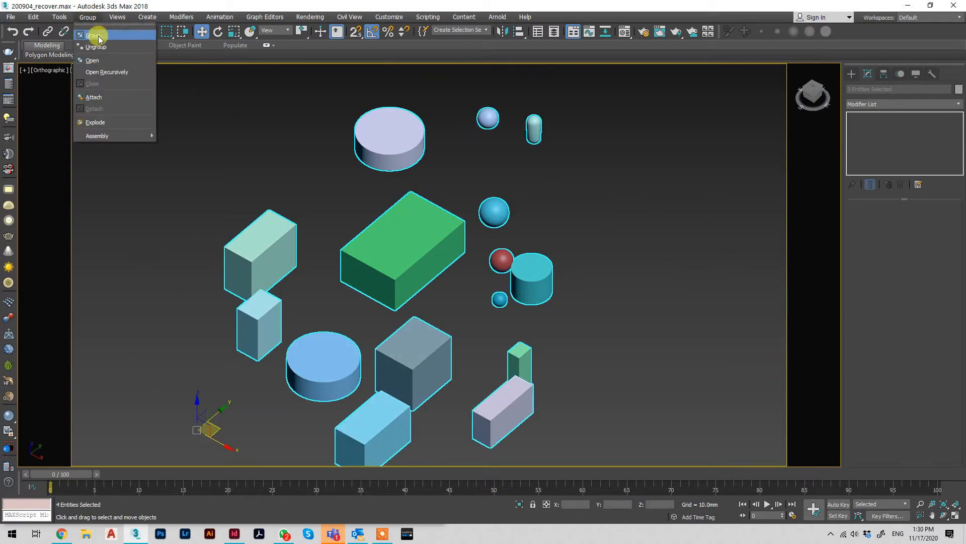
{"action": "left_click", "coordinate": [113, 72]}
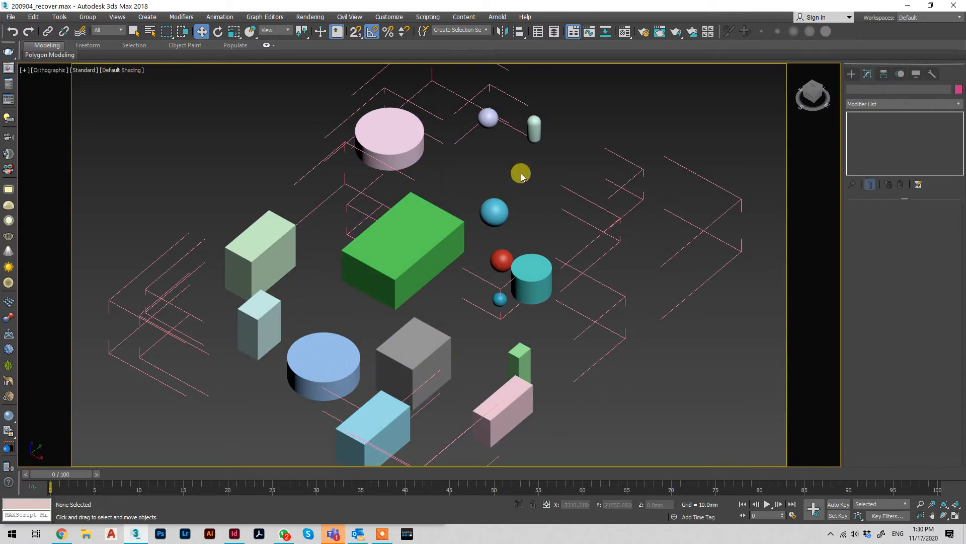
{"action": "left_click", "coordinate": [528, 125]}
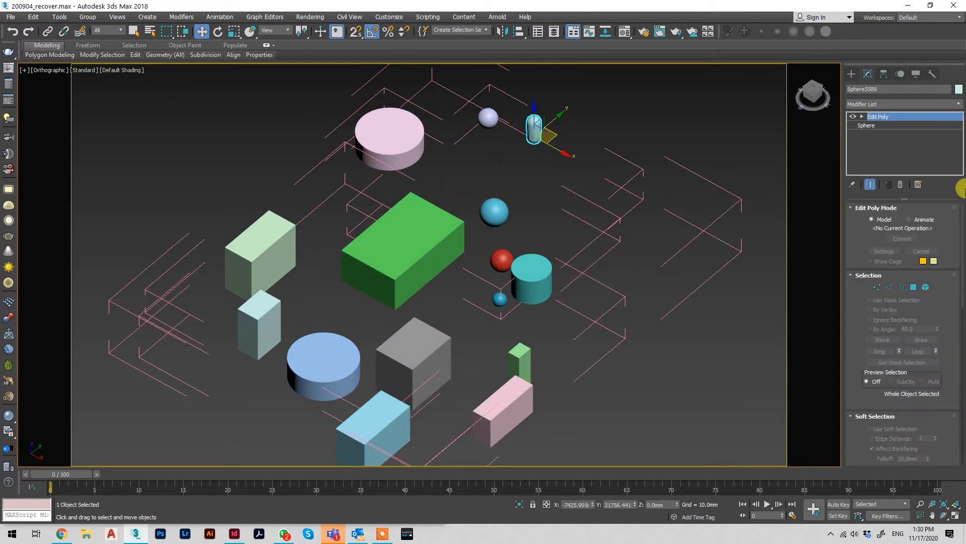
{"action": "left_click", "coordinate": [901, 184]}
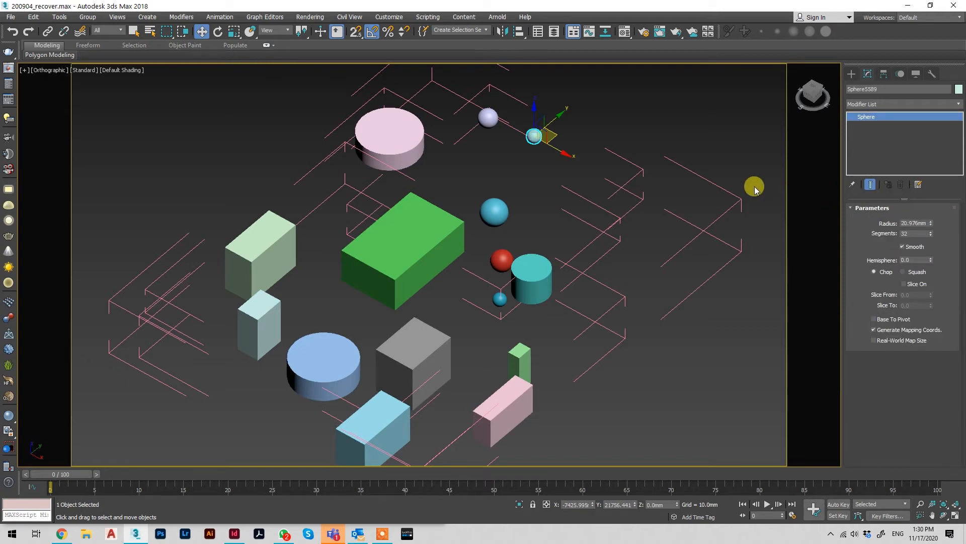
Close the outer group by selecting its bounding helper.
{"action": "left_click", "coordinate": [712, 220]}
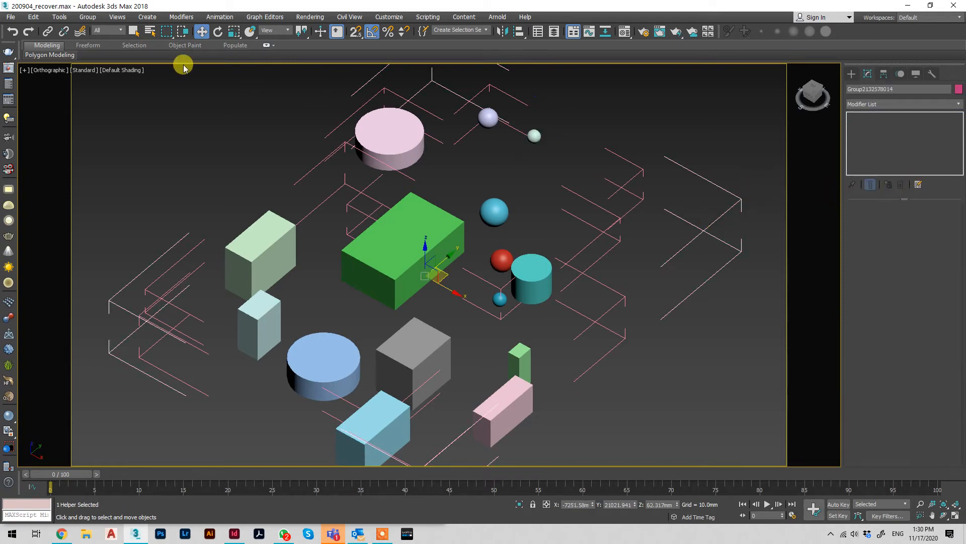
{"action": "left_click", "coordinate": [88, 17]}
{"action": "left_click", "coordinate": [101, 82]}
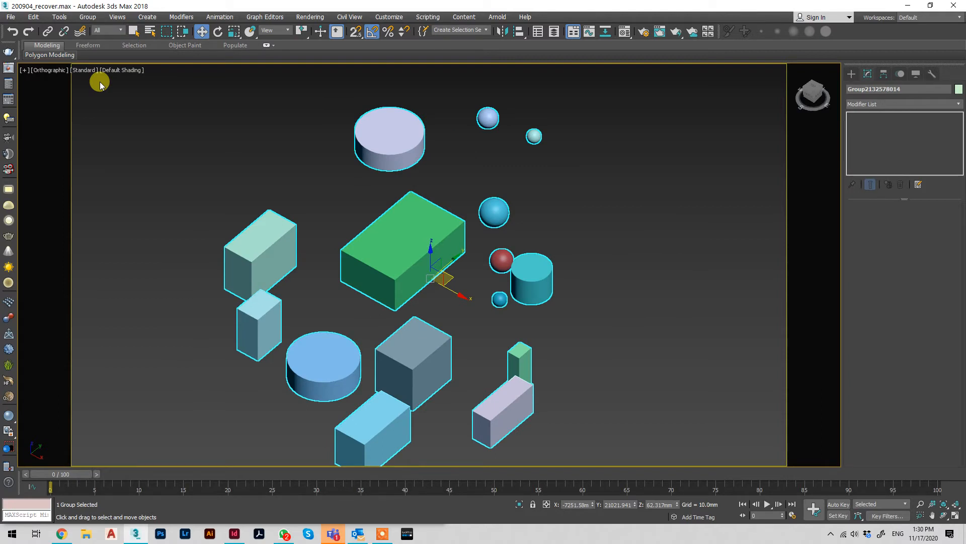
Open only the outer group and detach the cylinders group from it.
{"action": "scroll", "coordinate": [335, 114], "scroll_direction": "down", "scroll_amount": 2}
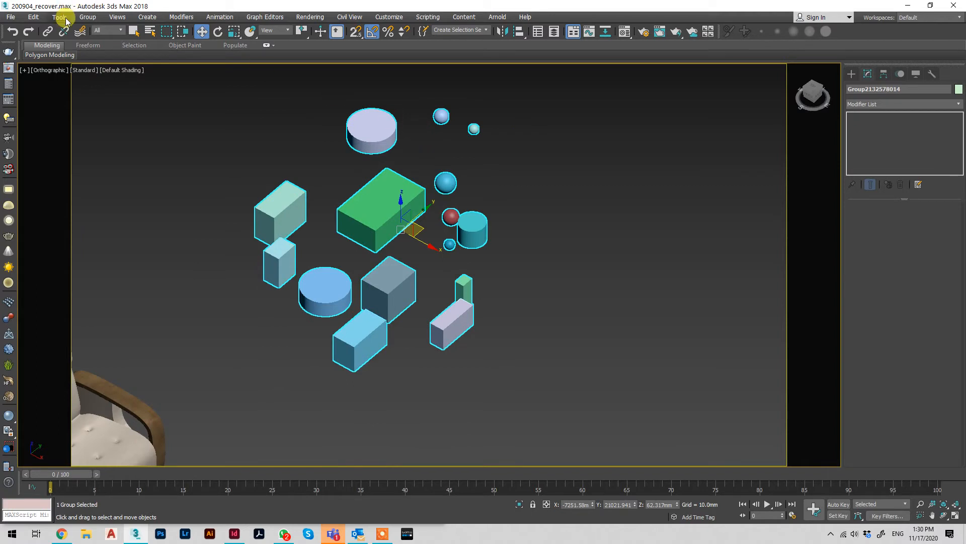
{"action": "left_click", "coordinate": [87, 16]}
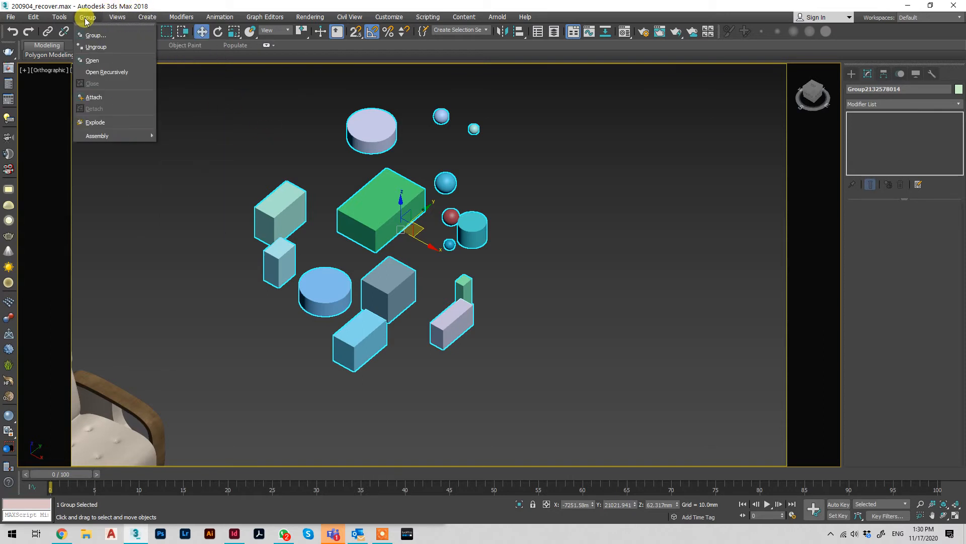
{"action": "left_click", "coordinate": [91, 60]}
{"action": "left_click", "coordinate": [364, 114]}
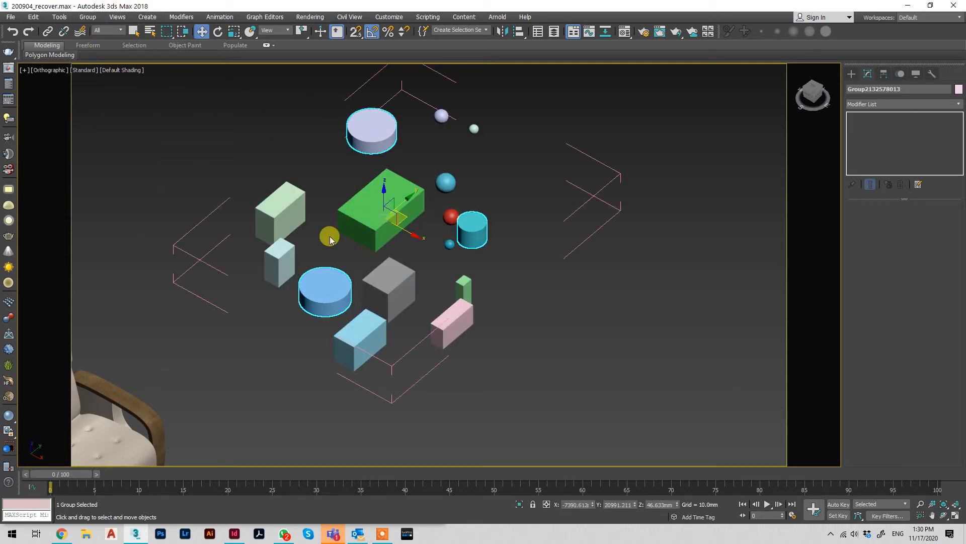
{"action": "left_click", "coordinate": [87, 17]}
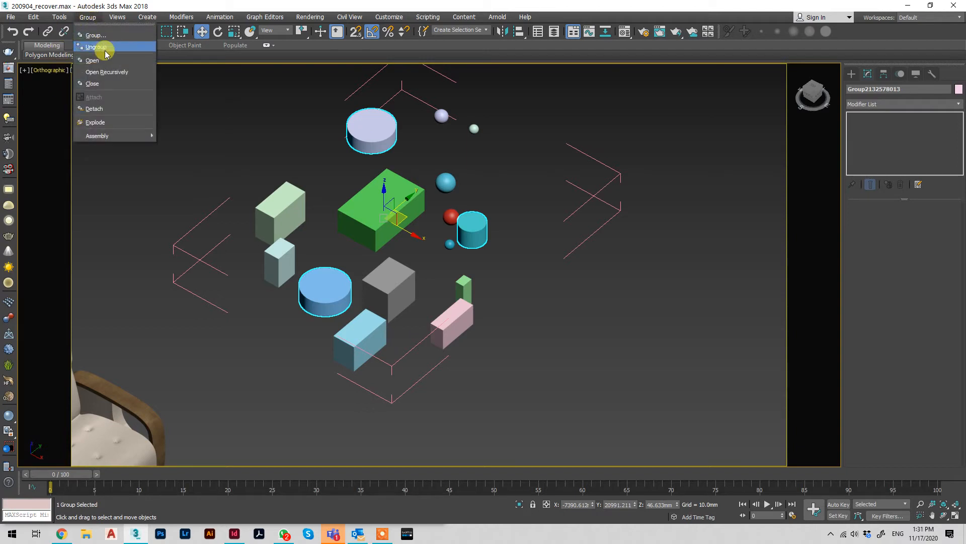
{"action": "left_click", "coordinate": [104, 109]}
Close the outer group from its boxes group and move the remaining boxes and spheres together away from the cylinders.
{"action": "left_click", "coordinate": [261, 221]}
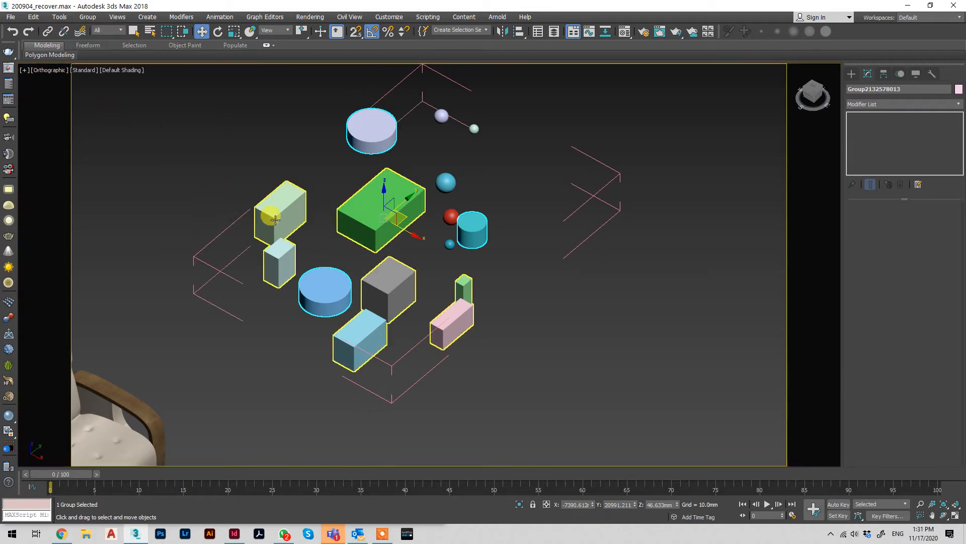
{"action": "left_click", "coordinate": [88, 17]}
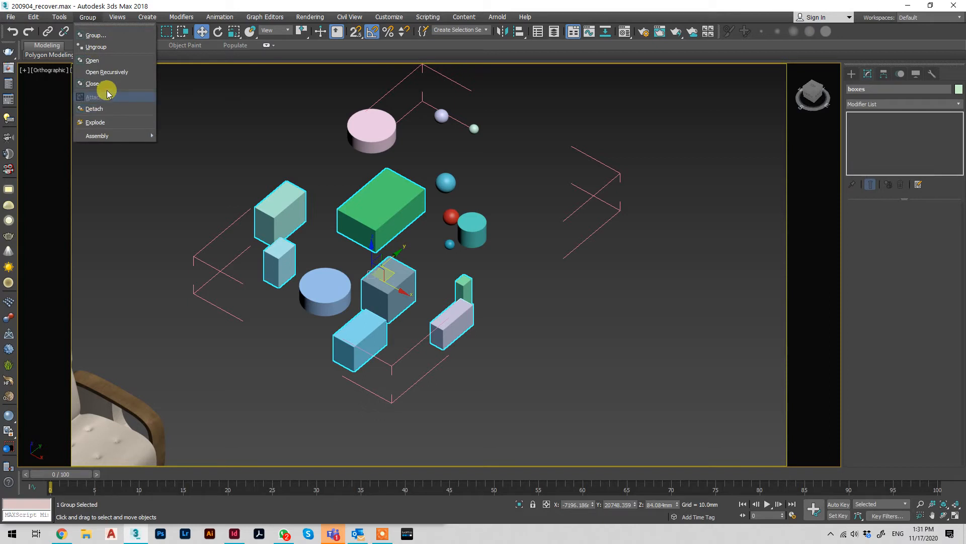
{"action": "left_click", "coordinate": [96, 83]}
{"action": "left_click_drag", "start_coordinate": [446, 260], "coordinate": [401, 252]}
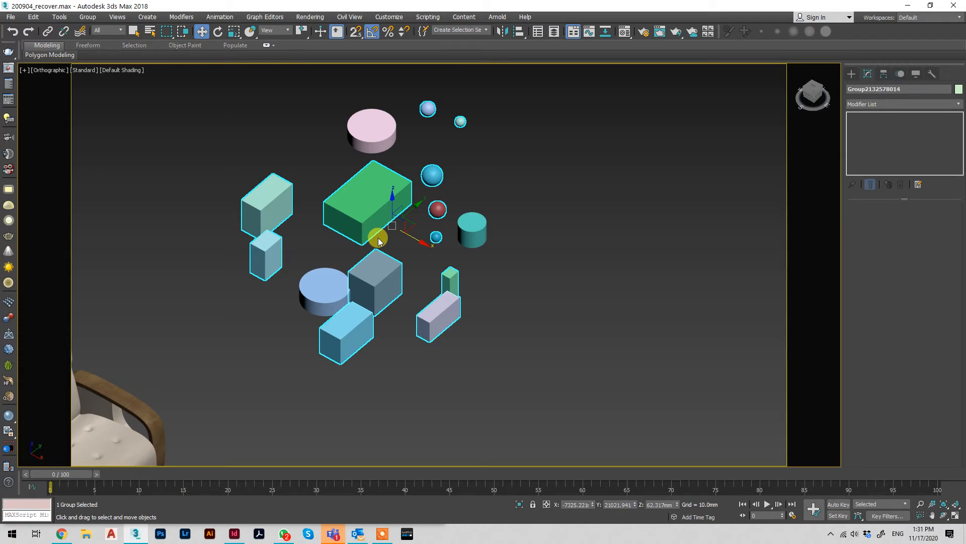
Select the armchair and check which group commands are available for it.
{"action": "middle_click_drag", "start_coordinate": [375, 203], "coordinate": [410, 183]}
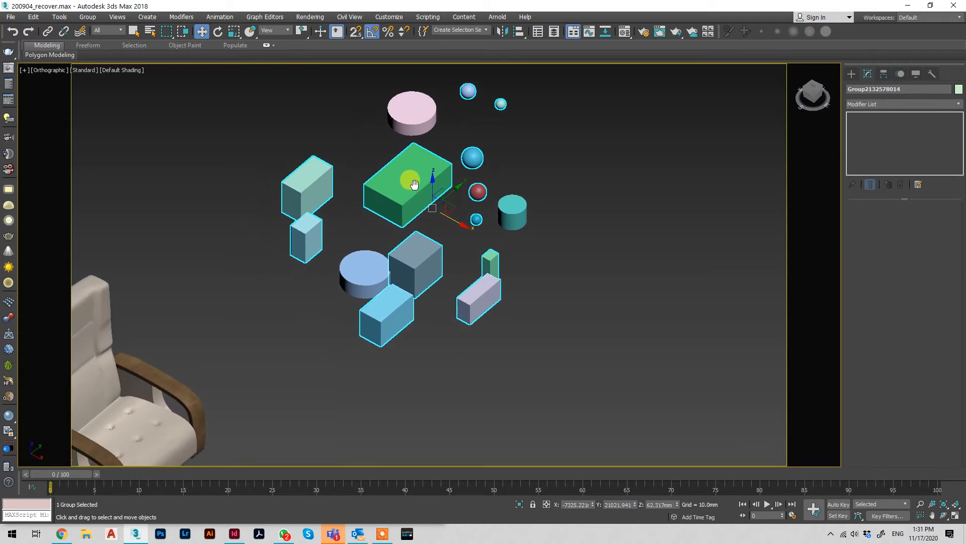
{"action": "middle_click_drag", "start_coordinate": [282, 288], "coordinate": [457, 151]}
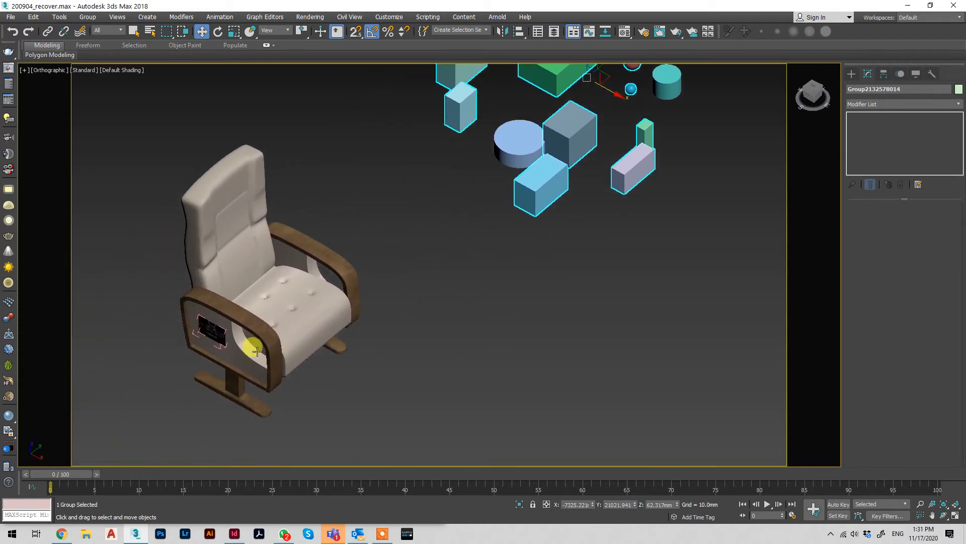
{"action": "left_click", "coordinate": [256, 216]}
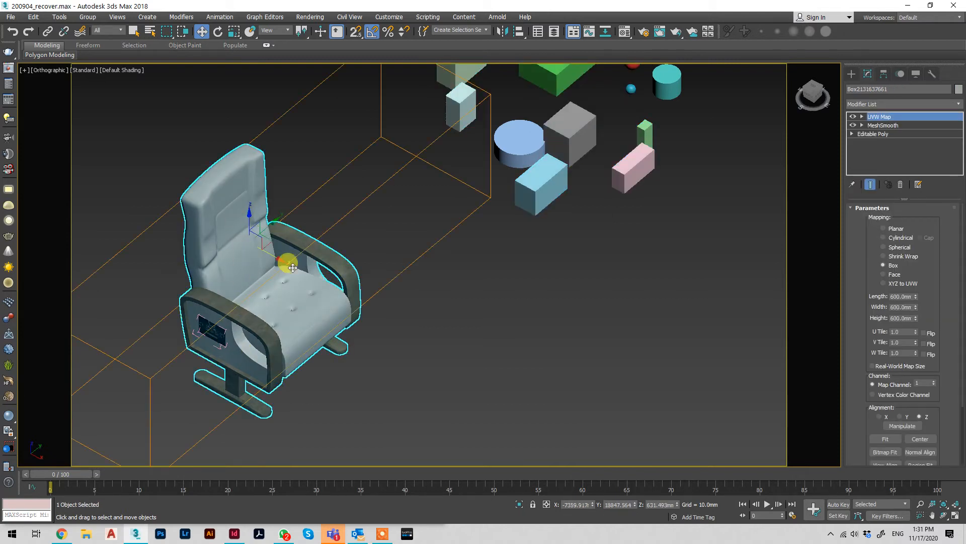
{"action": "left_click", "coordinate": [76, 17]}
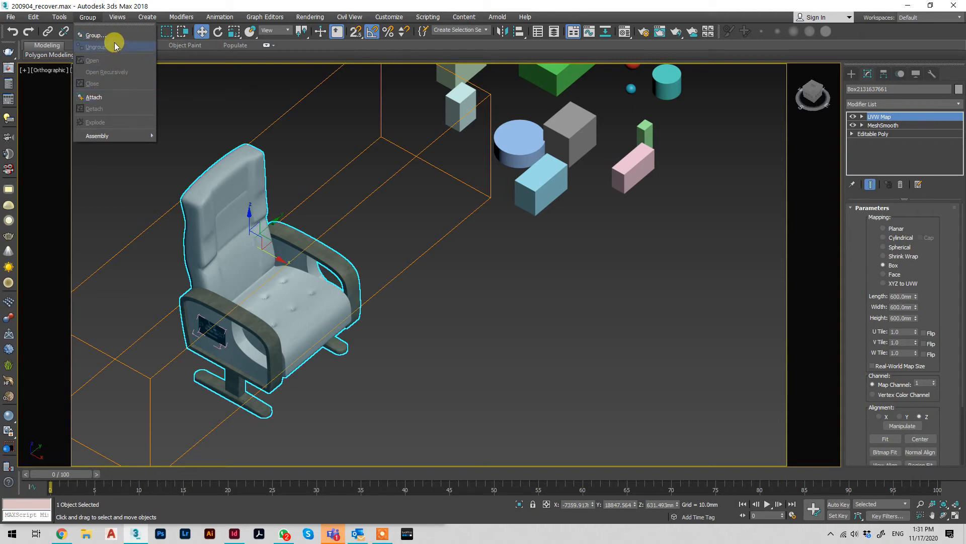
{"action": "left_click", "coordinate": [341, 293]}
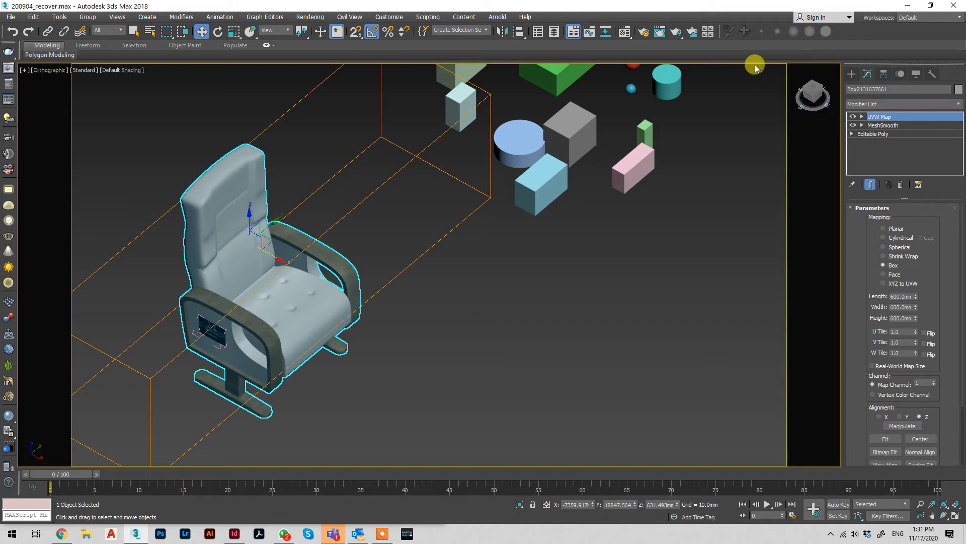
Review the armchair's Editable Poly, MeshSmooth and UVW Map levels and collapse the whole modifier stack.
{"action": "left_click", "coordinate": [876, 134]}
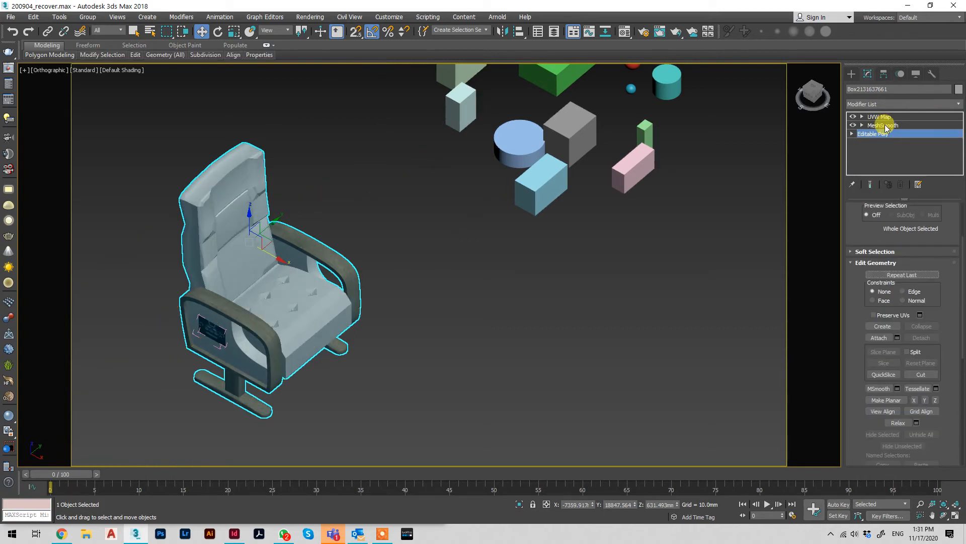
{"action": "left_click", "coordinate": [883, 125]}
{"action": "left_click", "coordinate": [882, 118]}
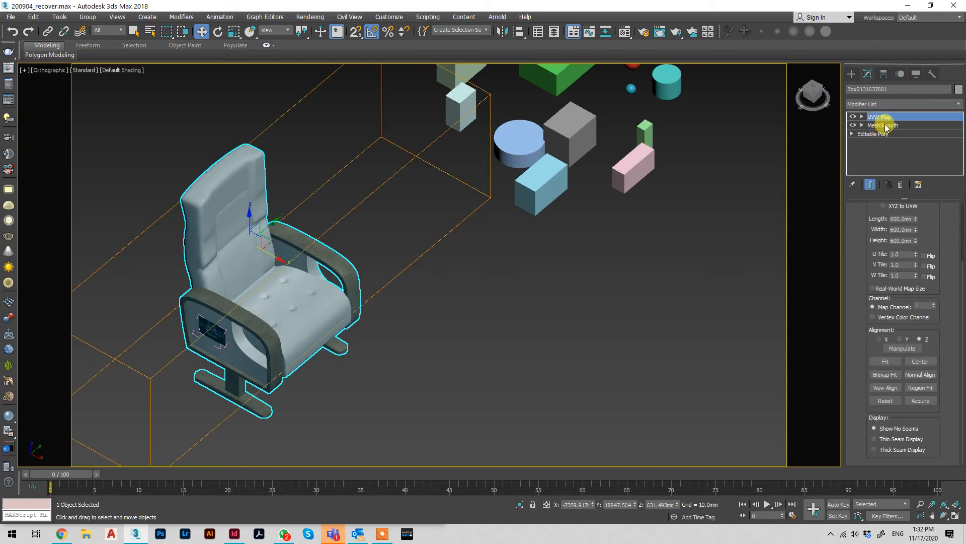
{"action": "right_click", "coordinate": [882, 122]}
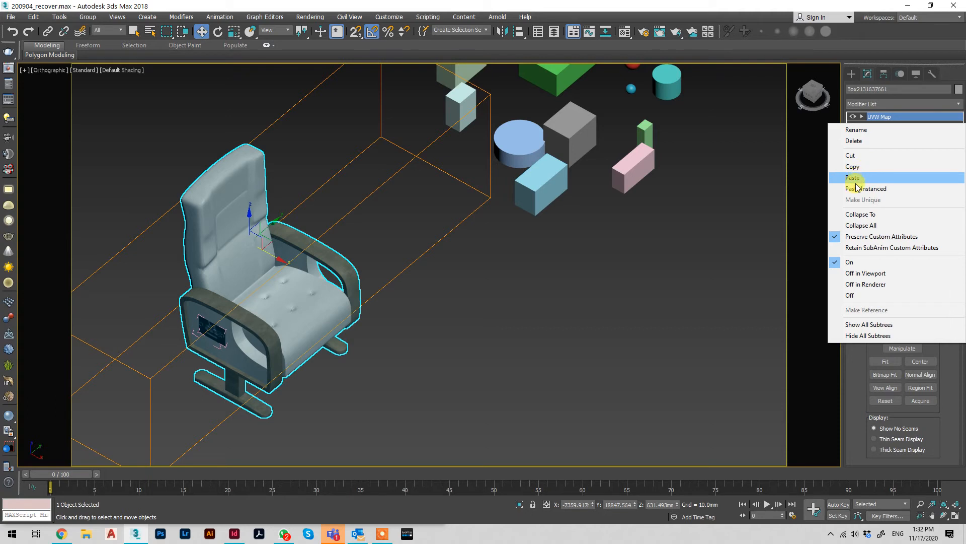
{"action": "left_click", "coordinate": [854, 228]}
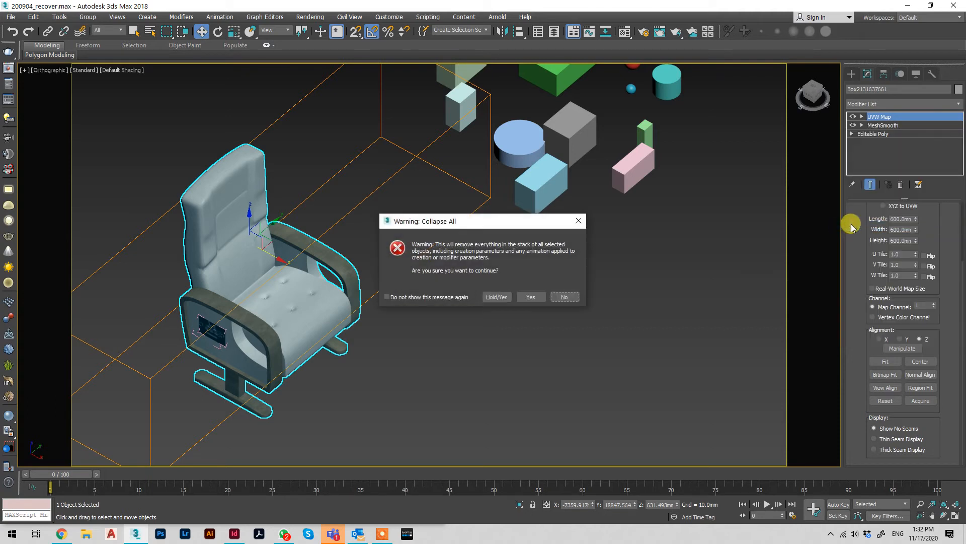
{"action": "left_click", "coordinate": [539, 297]}
Switch the armchair to Element sub-object level, test-select its upholstery element, and clear the selection.
{"action": "left_click", "coordinate": [906, 116]}
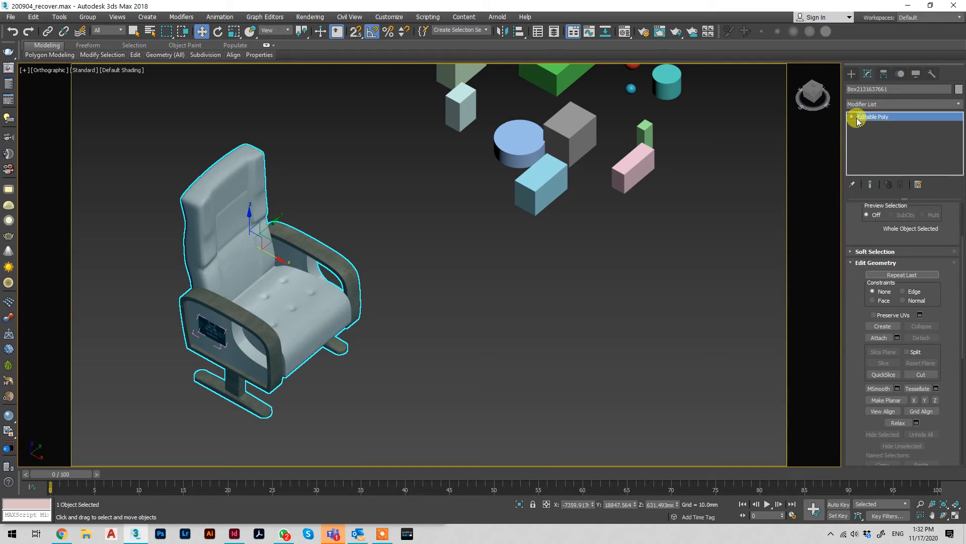
{"action": "left_click", "coordinate": [852, 118]}
{"action": "left_click", "coordinate": [873, 159]}
{"action": "left_click", "coordinate": [317, 271]}
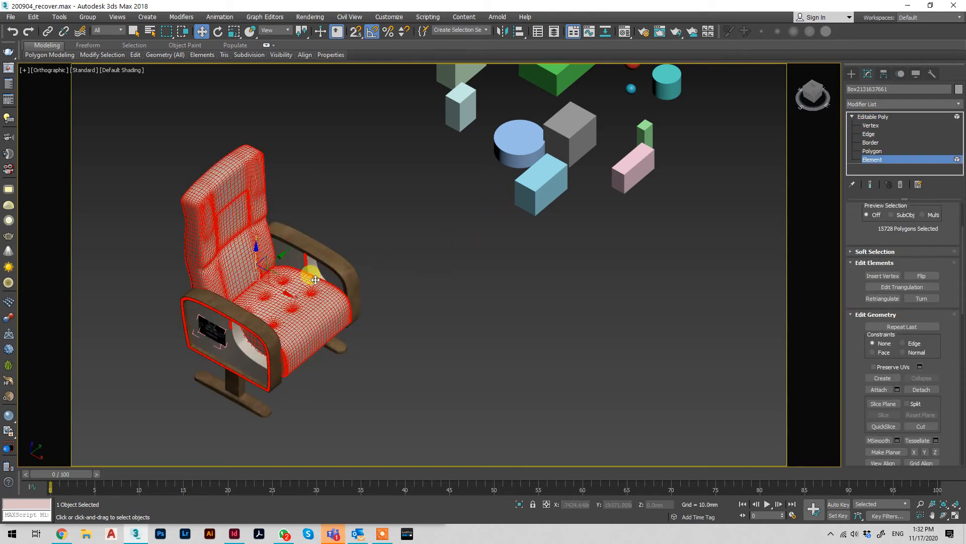
{"action": "left_click", "coordinate": [463, 247]}
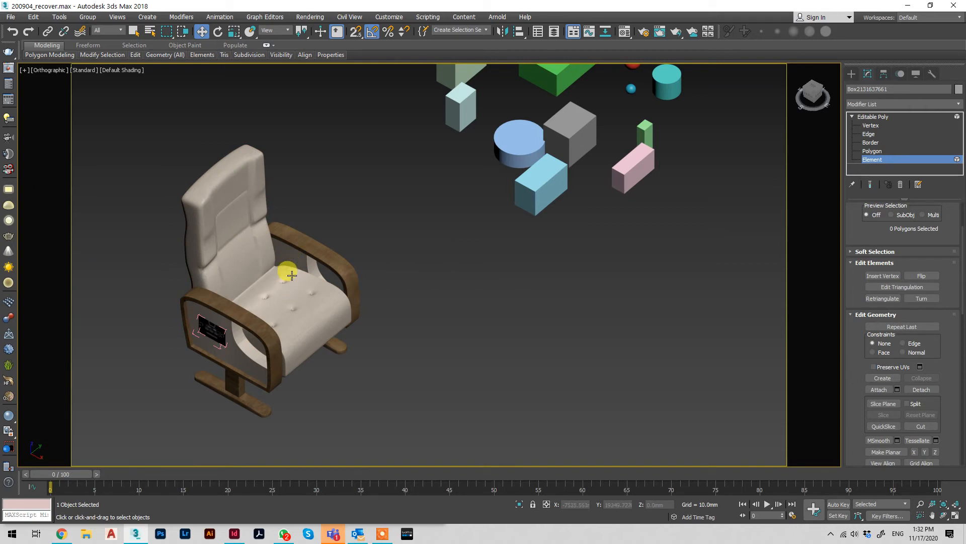
Delete the armchair's near leg element and undo the deletion.
{"action": "left_click", "coordinate": [239, 397]}
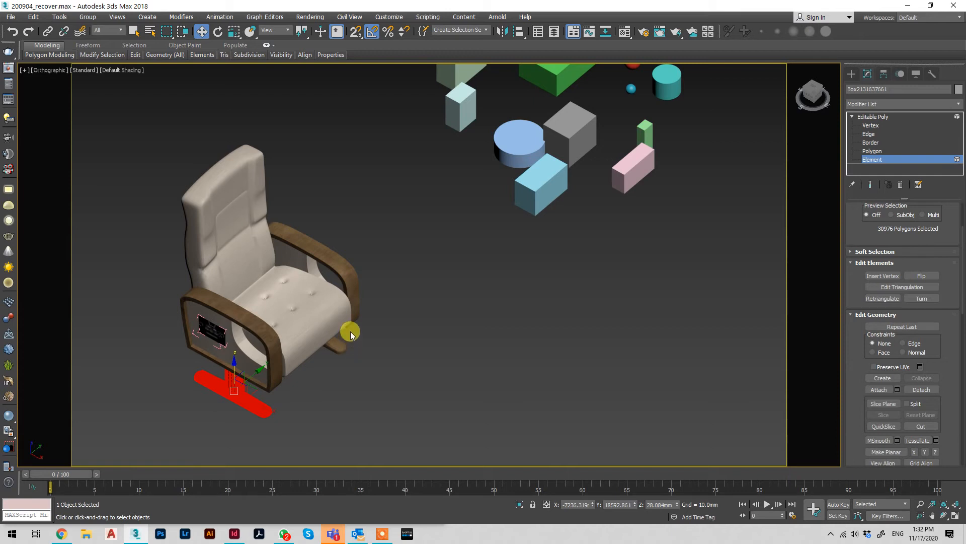
{"action": "key", "text": "Delete"}
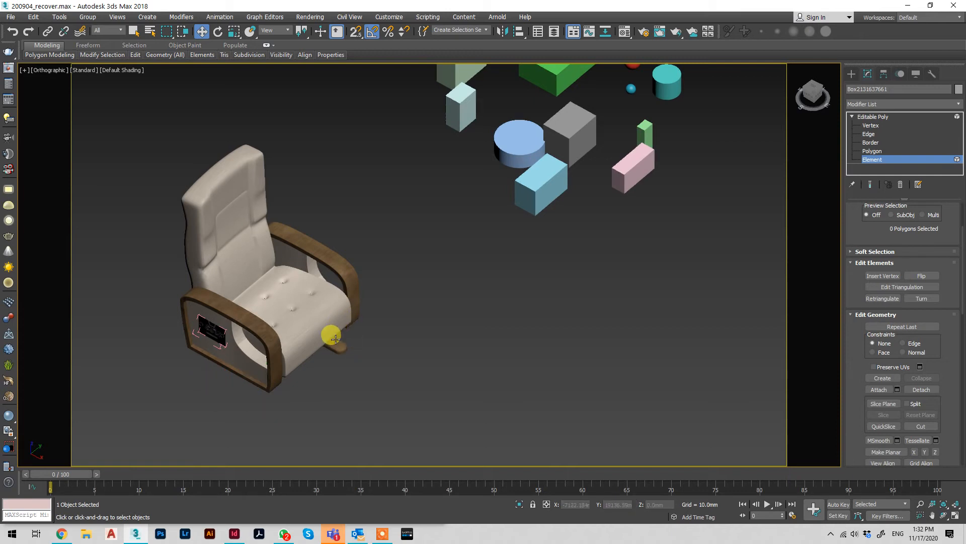
{"action": "key", "text": "ctrl+z"}
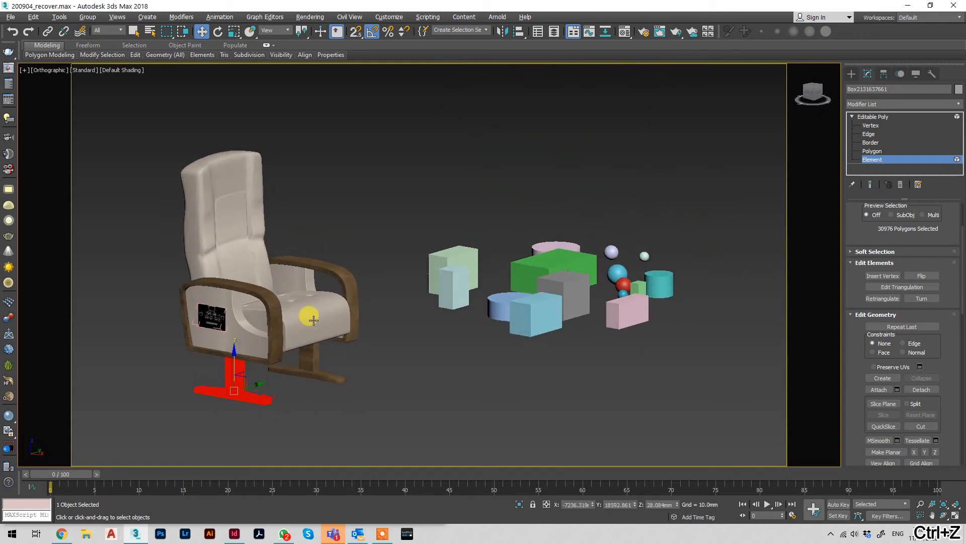
Add the second leg to the element selection, detach both legs from the armchair as a separate object, and select that object.
{"action": "left_click", "coordinate": [303, 360], "text": "ctrl"}
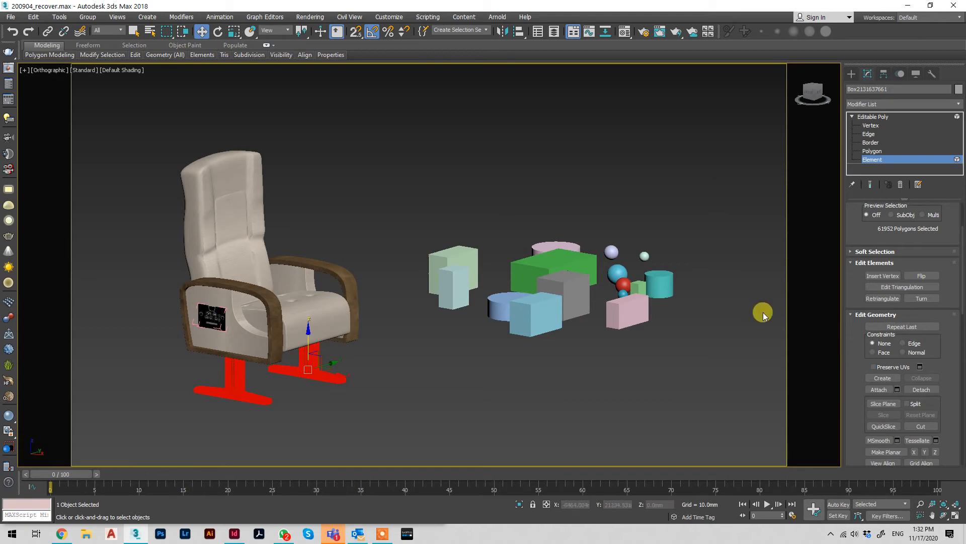
{"action": "left_click", "coordinate": [922, 391]}
{"action": "left_click", "coordinate": [514, 272]}
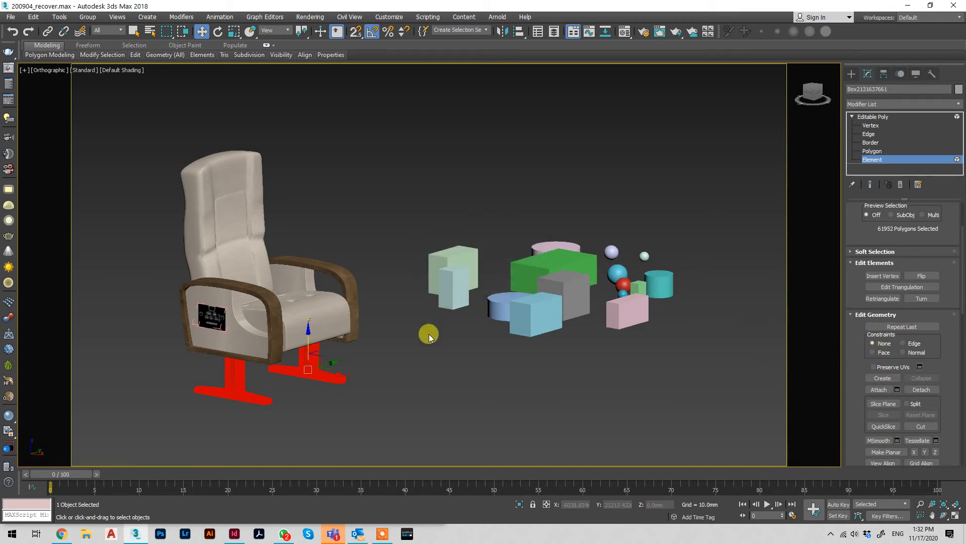
{"action": "left_click", "coordinate": [887, 119]}
{"action": "left_click", "coordinate": [229, 383]}
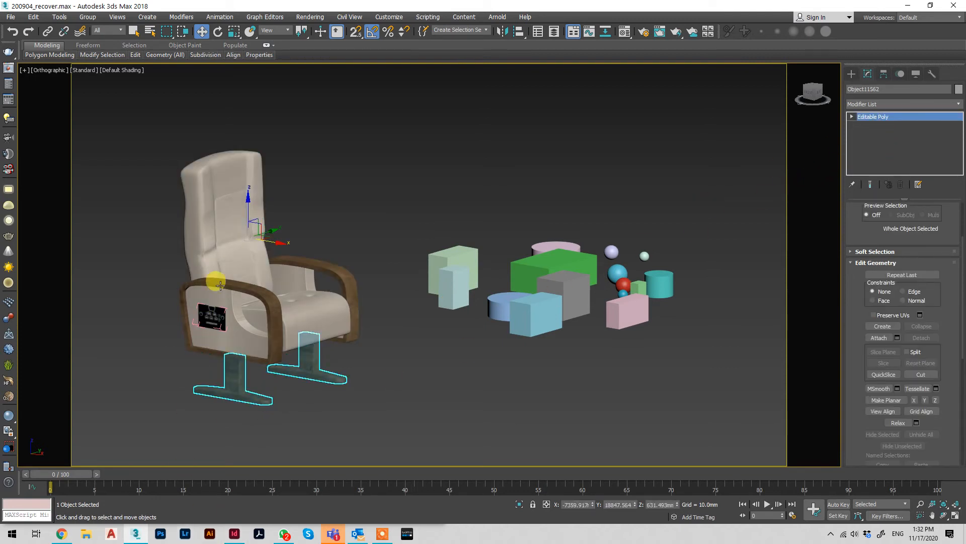
Attach the detached legs back to the armchair from its Element level and clear the element selection.
{"action": "left_click", "coordinate": [246, 259]}
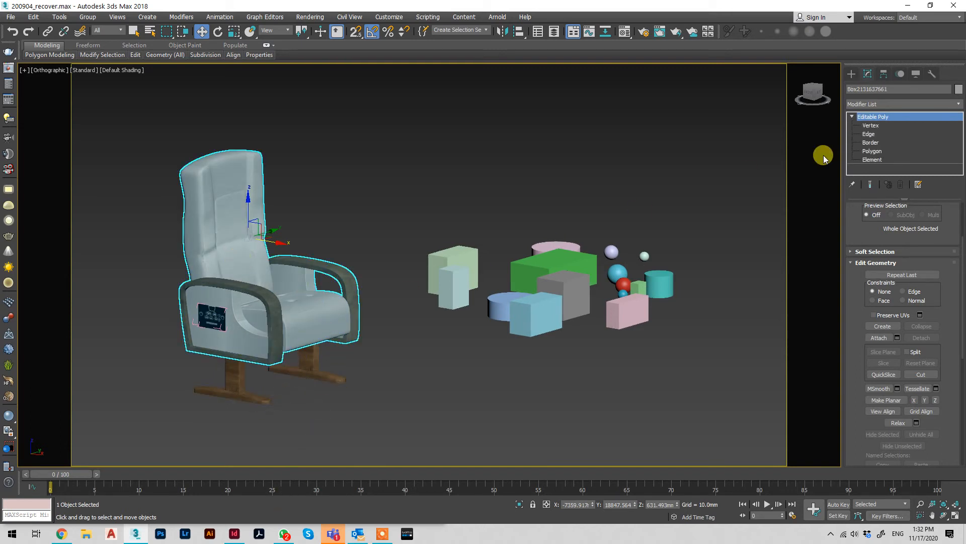
{"action": "left_click", "coordinate": [877, 159]}
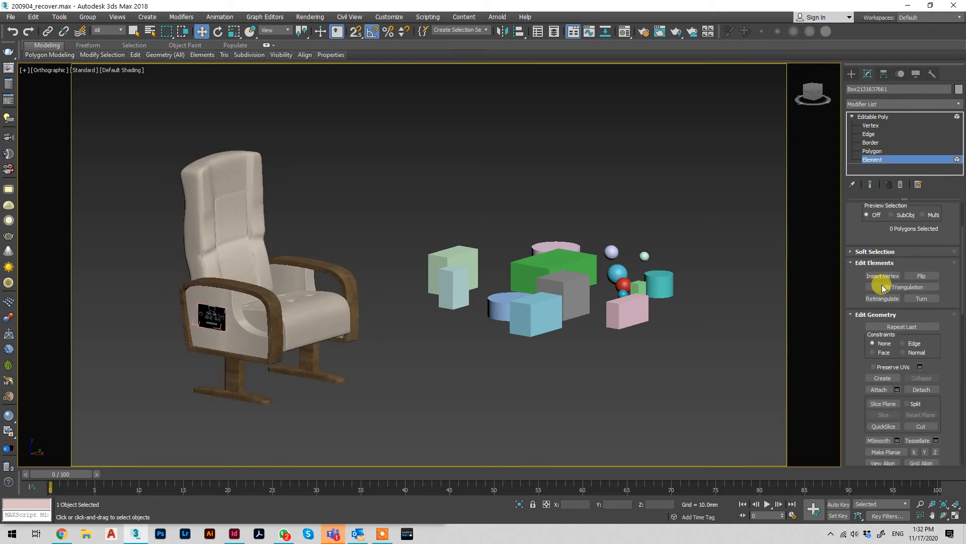
{"action": "left_click", "coordinate": [892, 391]}
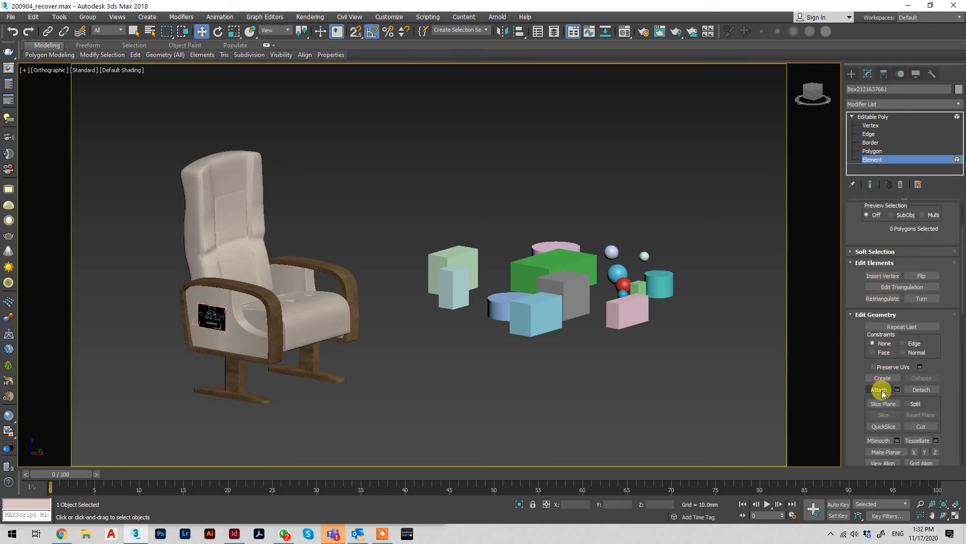
{"action": "left_click", "coordinate": [300, 371]}
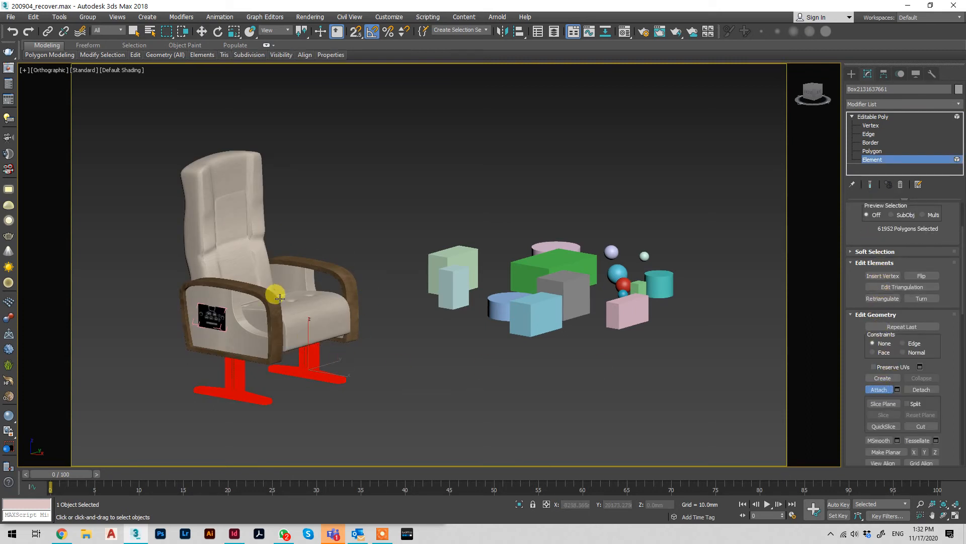
{"action": "left_click", "coordinate": [385, 316]}
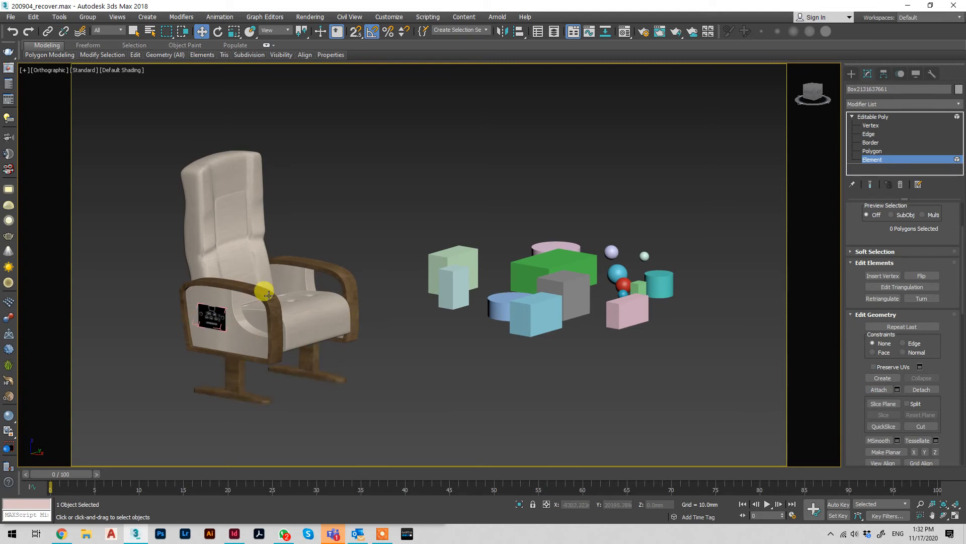
Inspect the armchair's side panel element and the XPREDATOR panel's plate and connector parts by selecting each of them.
{"action": "left_click", "coordinate": [214, 315]}
{"action": "scroll", "coordinate": [206, 321], "scroll_direction": "up", "scroll_amount": 3}
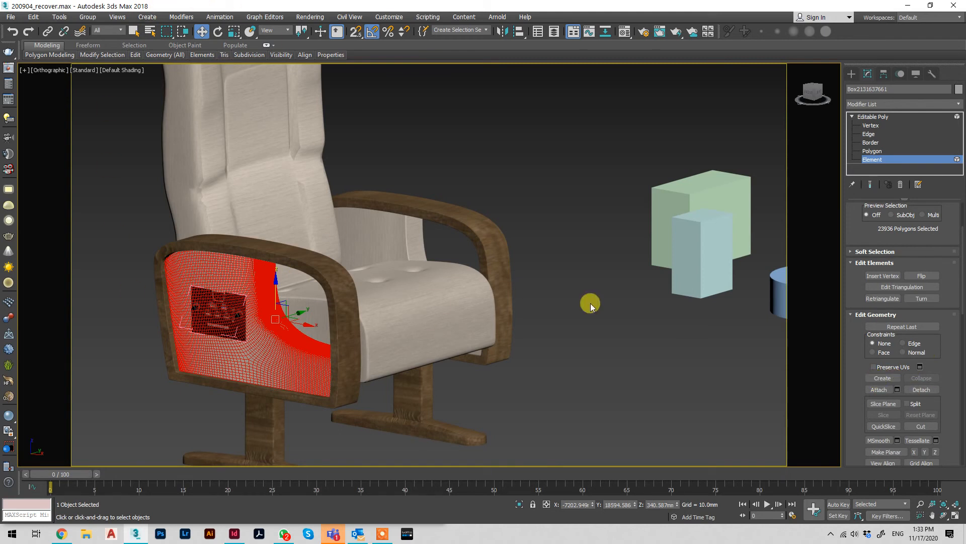
{"action": "left_click", "coordinate": [878, 116]}
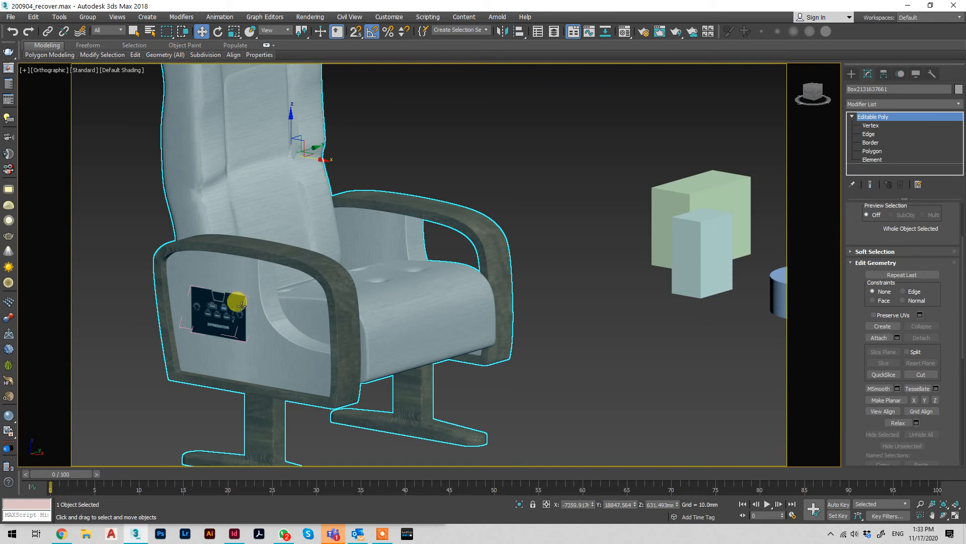
{"action": "left_click", "coordinate": [216, 311]}
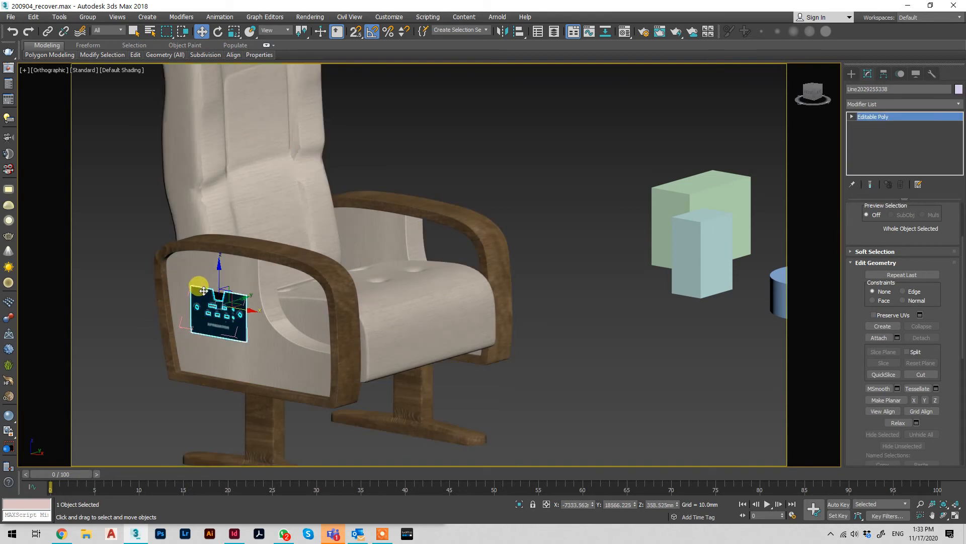
{"action": "scroll", "coordinate": [204, 291], "scroll_direction": "up", "scroll_amount": 4}
{"action": "left_click", "coordinate": [222, 288]}
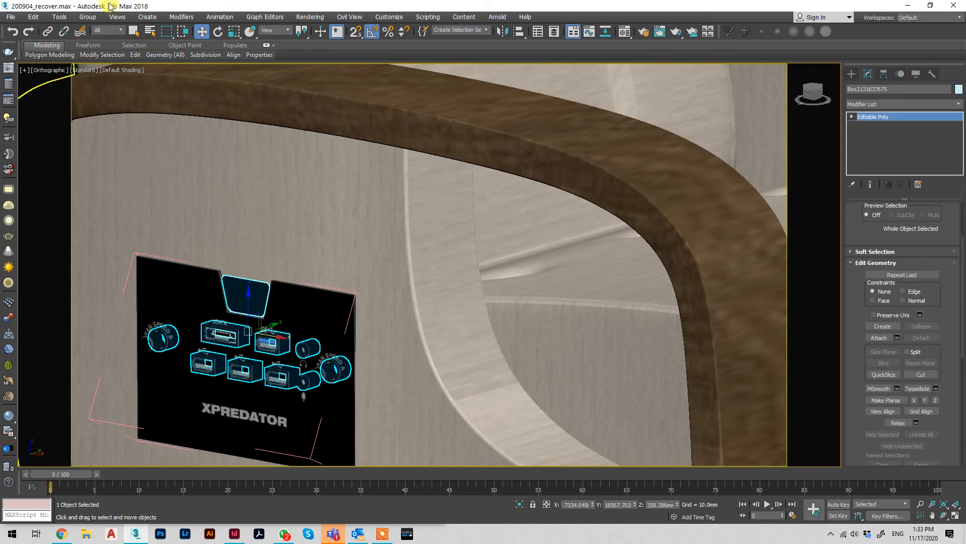
{"action": "scroll", "coordinate": [272, 306], "scroll_direction": "down", "scroll_amount": 4}
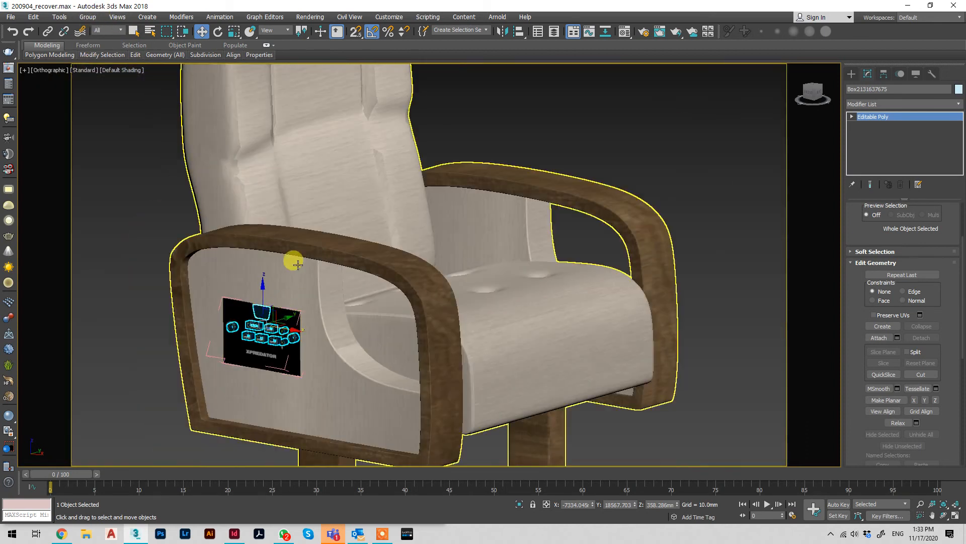
{"action": "scroll", "coordinate": [270, 322], "scroll_direction": "up", "scroll_amount": 5}
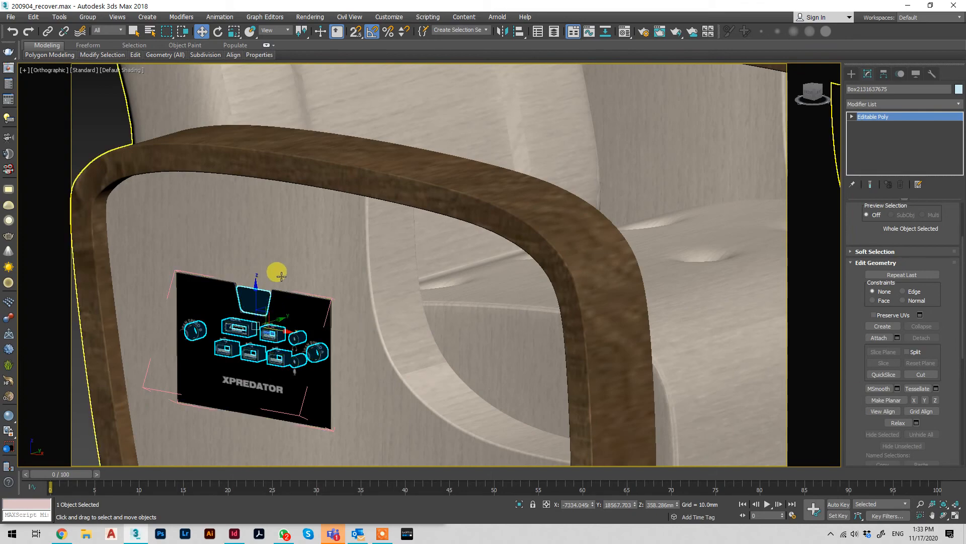
Show the viewport in wireframe, select the bounding helper of the XPREDATOR panel's open group, and close that group.
{"action": "key", "text": "F3"}
{"action": "key", "text": "ctrl+z"}
{"action": "key", "text": "ctrl+z"}
{"action": "key", "text": "ctrl+z"}
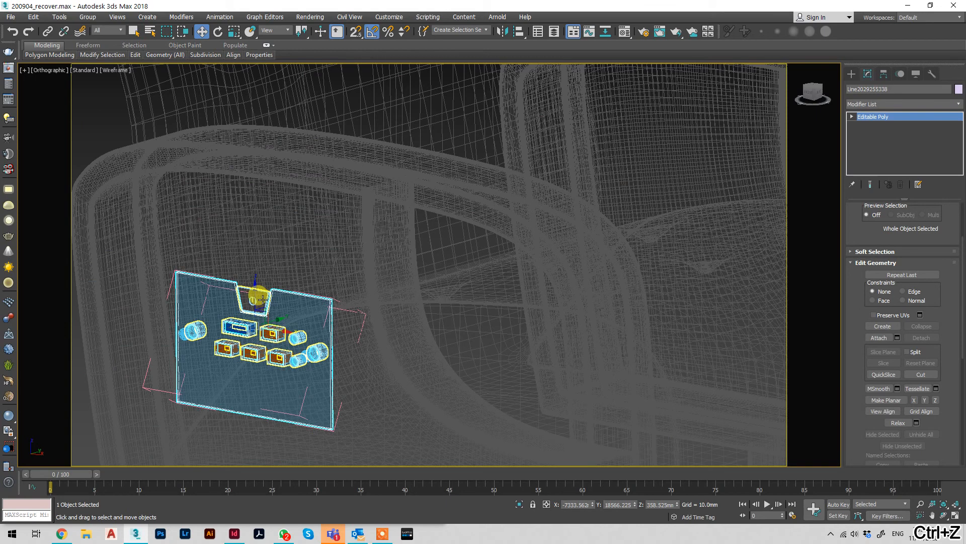
{"action": "left_click", "coordinate": [264, 295]}
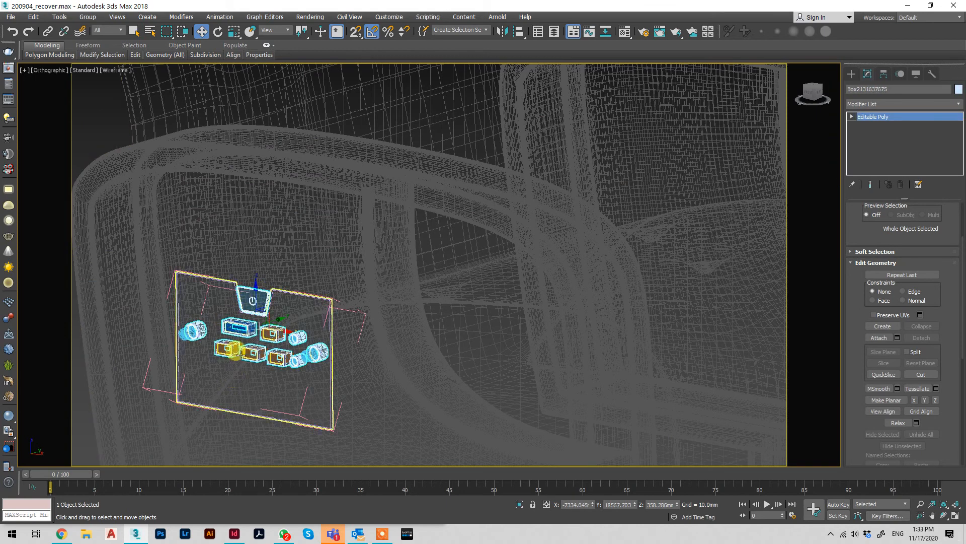
{"action": "left_click", "coordinate": [208, 284]}
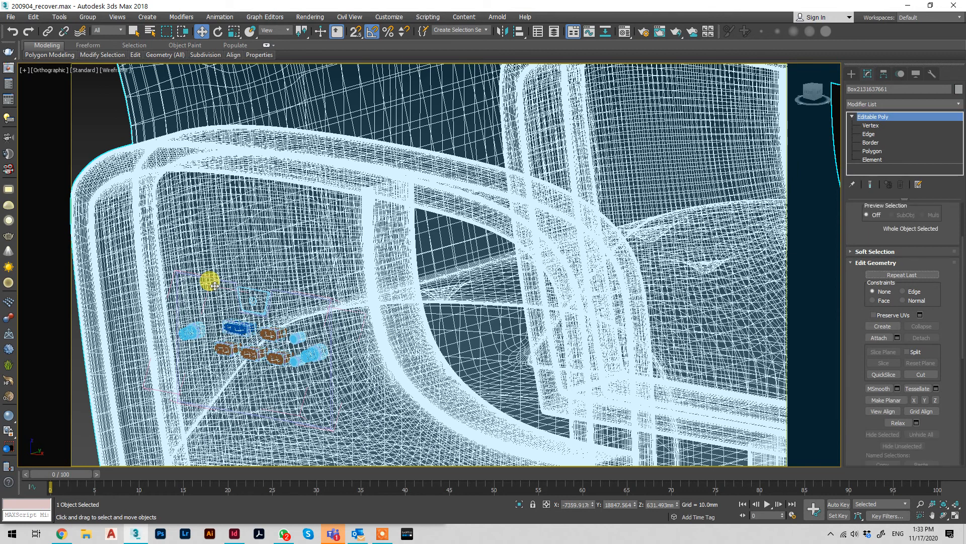
{"action": "left_click", "coordinate": [212, 281]}
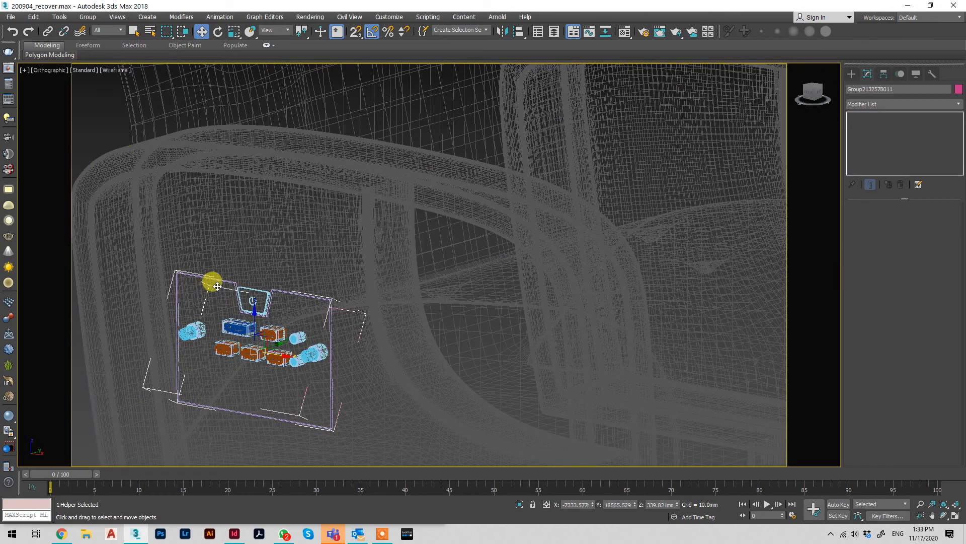
{"action": "left_click", "coordinate": [87, 17]}
{"action": "left_click", "coordinate": [89, 84]}
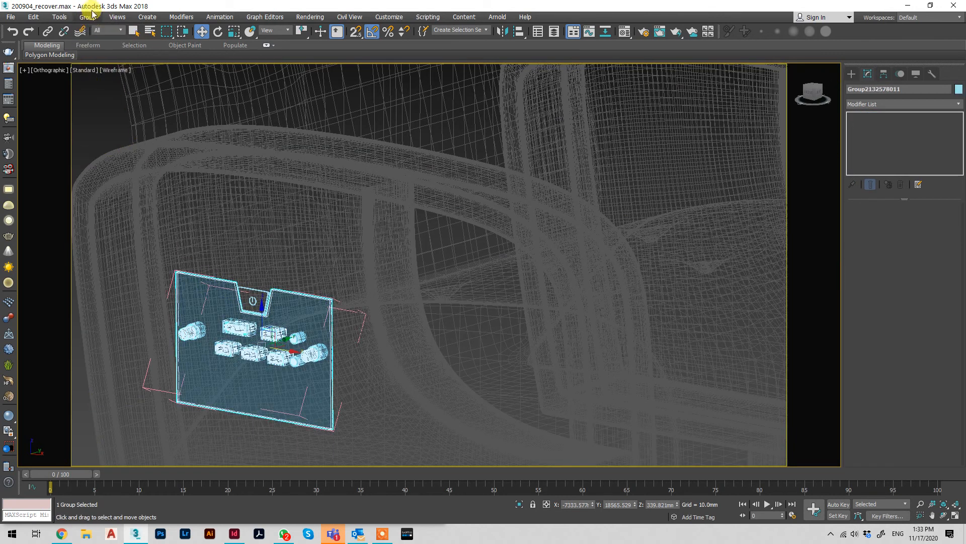
Ungroup the XPREDATOR panel's closed group.
{"action": "left_click", "coordinate": [88, 19]}
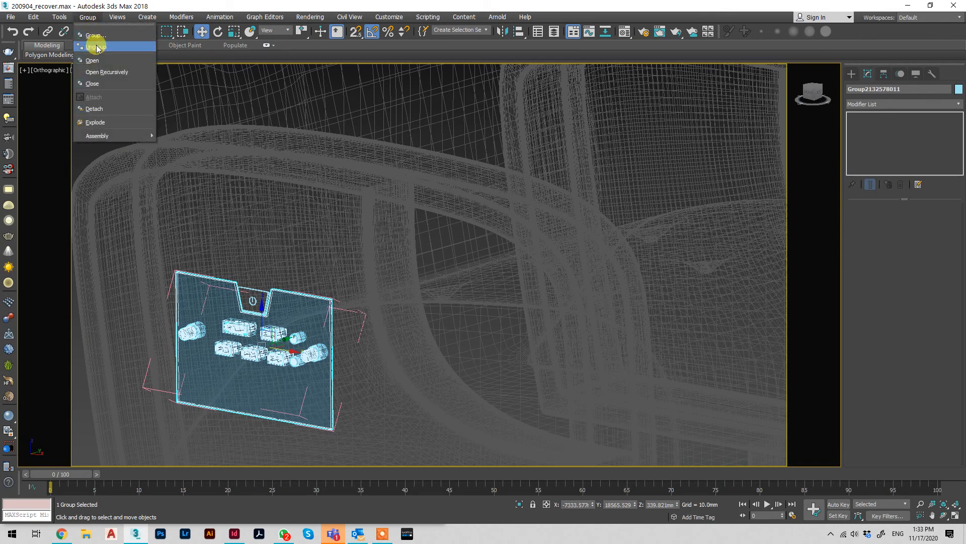
{"action": "left_click", "coordinate": [96, 39]}
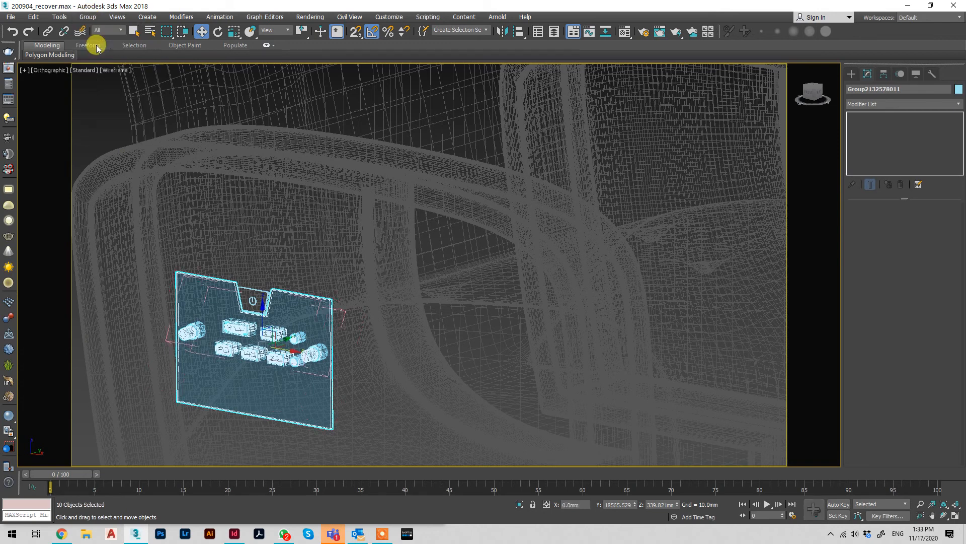
{"action": "left_click", "coordinate": [87, 17]}
{"action": "left_click", "coordinate": [255, 317]}
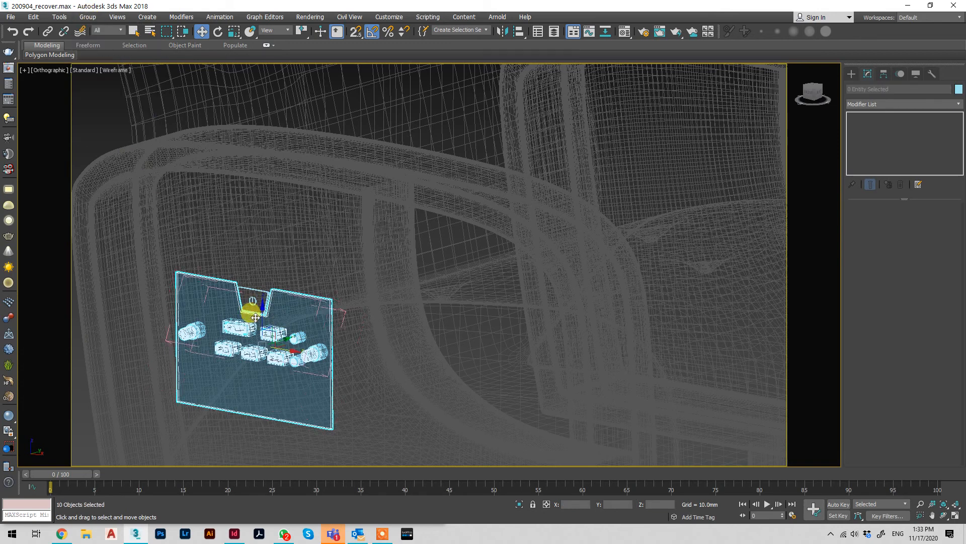
Select the whole armchair with its XPREDATOR panel, close the remaining open group, and ungroup it.
{"action": "scroll", "coordinate": [262, 286], "scroll_direction": "down", "scroll_amount": 10}
{"action": "left_click_drag", "start_coordinate": [361, 207], "coordinate": [160, 395]}
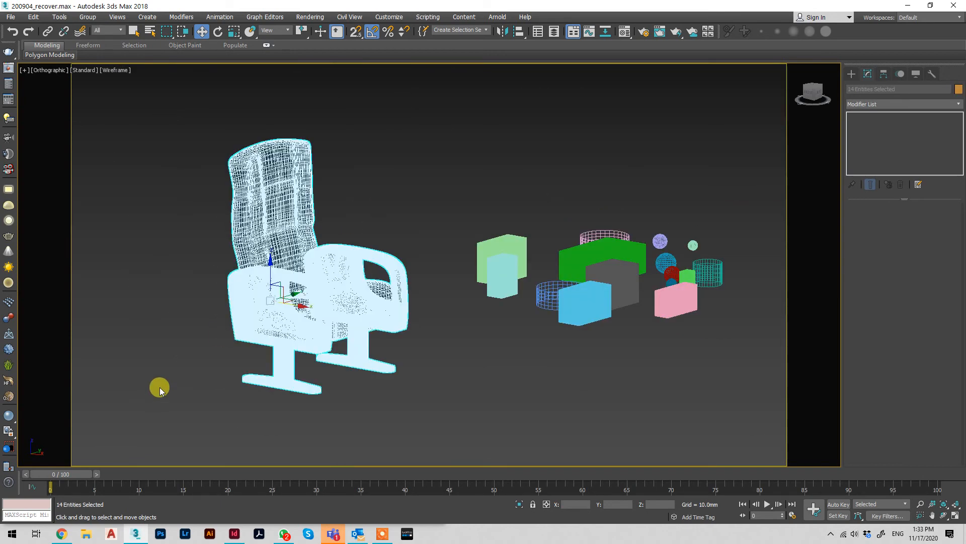
{"action": "left_click", "coordinate": [87, 17]}
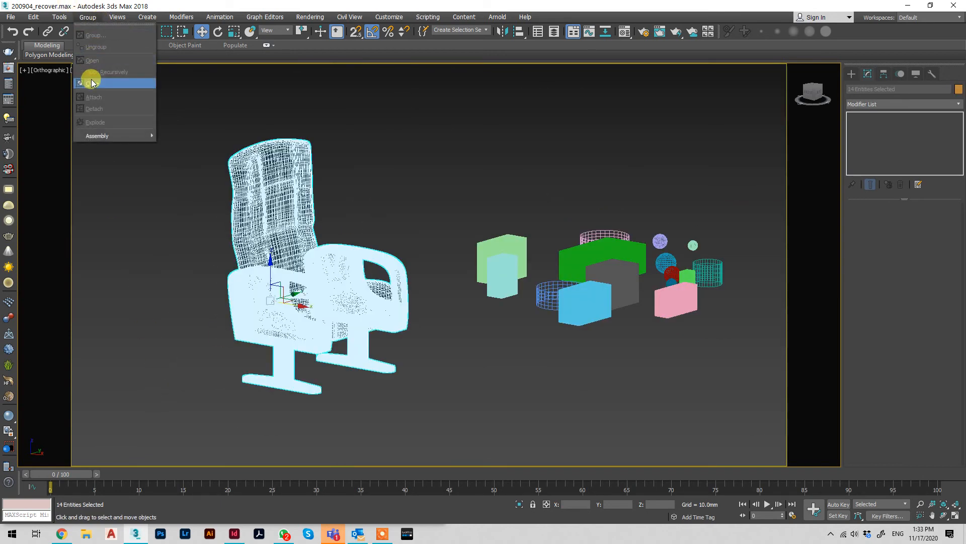
{"action": "left_click", "coordinate": [92, 83]}
{"action": "left_click", "coordinate": [89, 18]}
{"action": "left_click", "coordinate": [95, 47]}
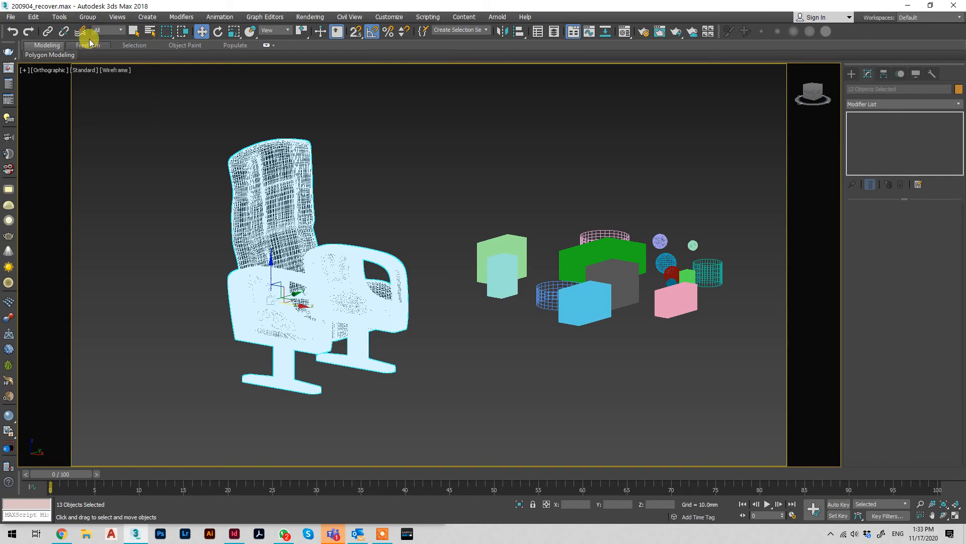
{"action": "left_click", "coordinate": [91, 19]}
{"action": "left_click", "coordinate": [131, 165]}
Return to shaded display and attach the XPREDATOR panel plate to the armchair, using Match Material IDs to Material.
{"action": "scroll", "coordinate": [243, 346], "scroll_direction": "up", "scroll_amount": 3}
{"action": "scroll", "coordinate": [280, 300], "scroll_direction": "up", "scroll_amount": 2}
{"action": "scroll", "coordinate": [229, 259], "scroll_direction": "up", "scroll_amount": 2}
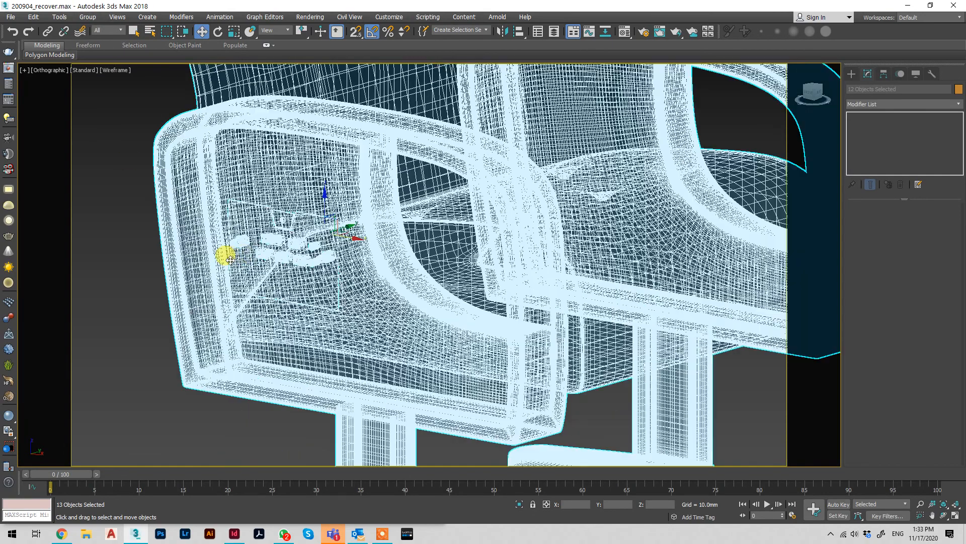
{"action": "left_click", "coordinate": [138, 274]}
{"action": "left_click", "coordinate": [399, 138]}
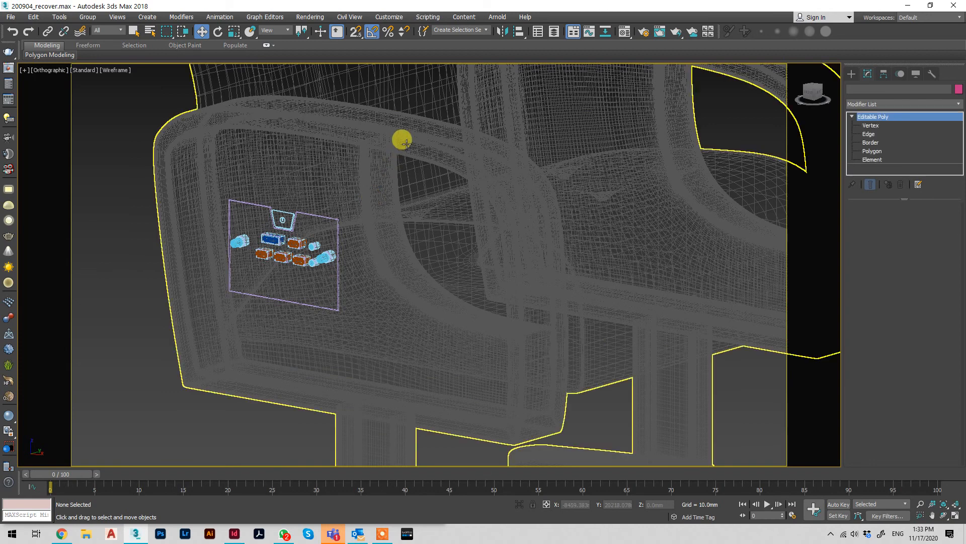
{"action": "scroll", "coordinate": [895, 389], "scroll_direction": "down", "scroll_amount": 1}
{"action": "left_click", "coordinate": [881, 400]}
{"action": "key", "text": "F3"}
{"action": "scroll", "coordinate": [310, 224], "scroll_direction": "up", "scroll_amount": 3}
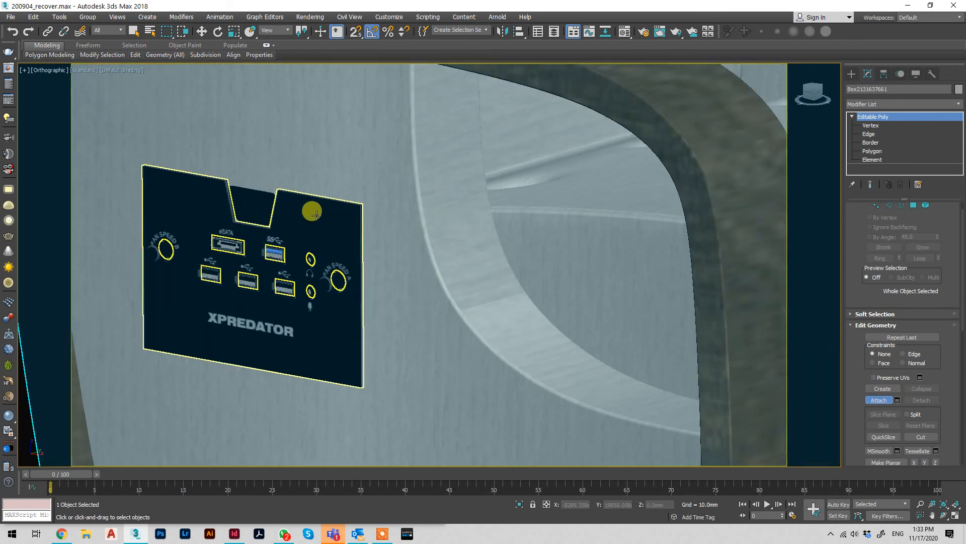
{"action": "left_click", "coordinate": [316, 217]}
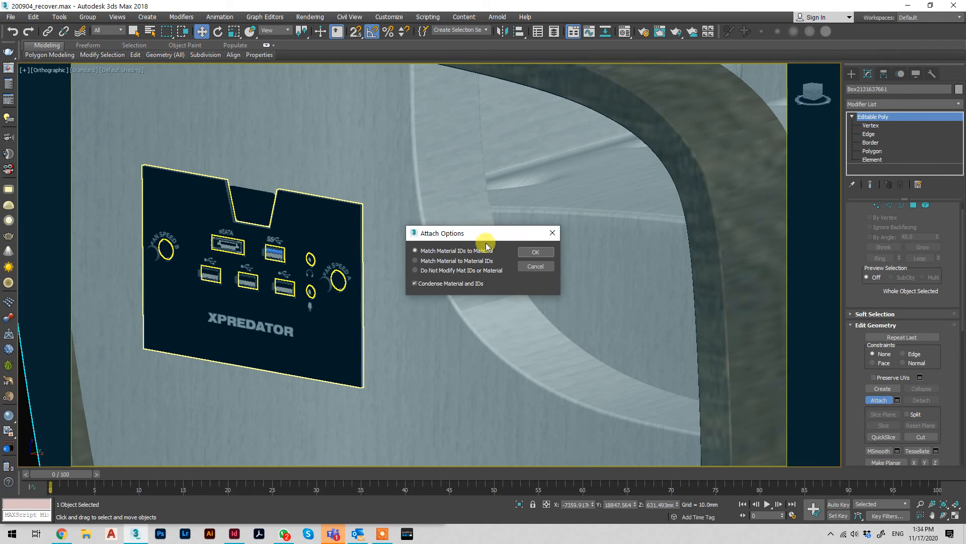
{"action": "left_click", "coordinate": [548, 253]}
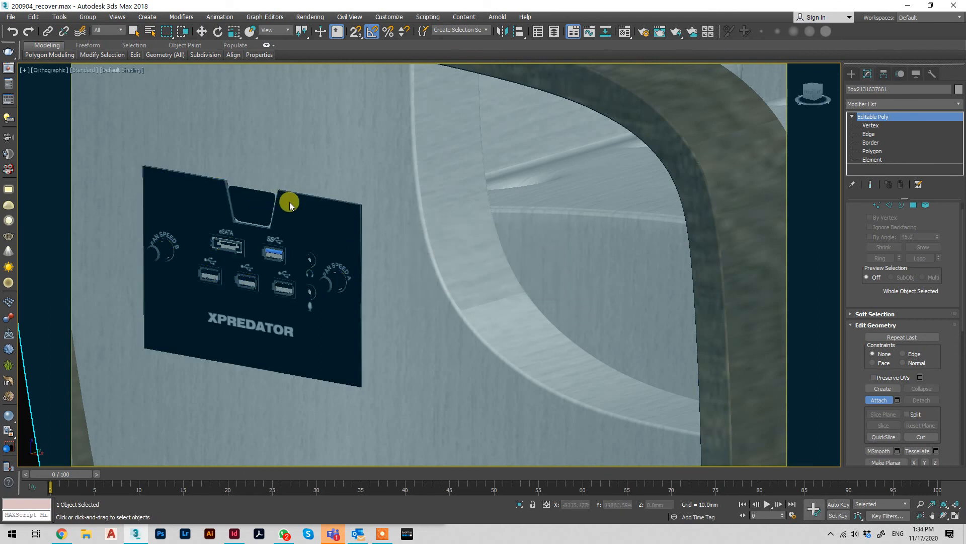
Attach the connector housings, blue USB insert and eSATA connector to the armchair, using Match Material IDs to Material.
{"action": "left_click", "coordinate": [258, 204]}
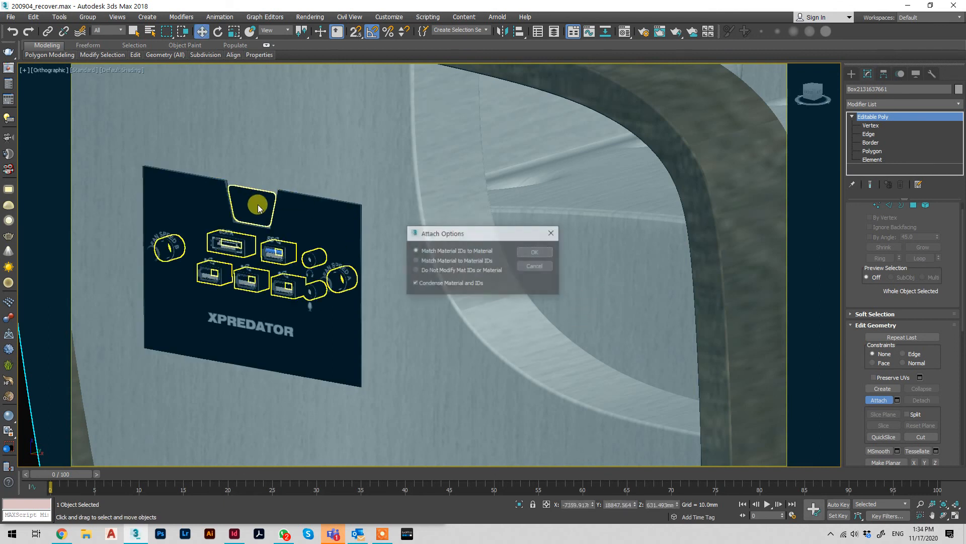
{"action": "left_click", "coordinate": [546, 253]}
{"action": "left_click", "coordinate": [272, 250]}
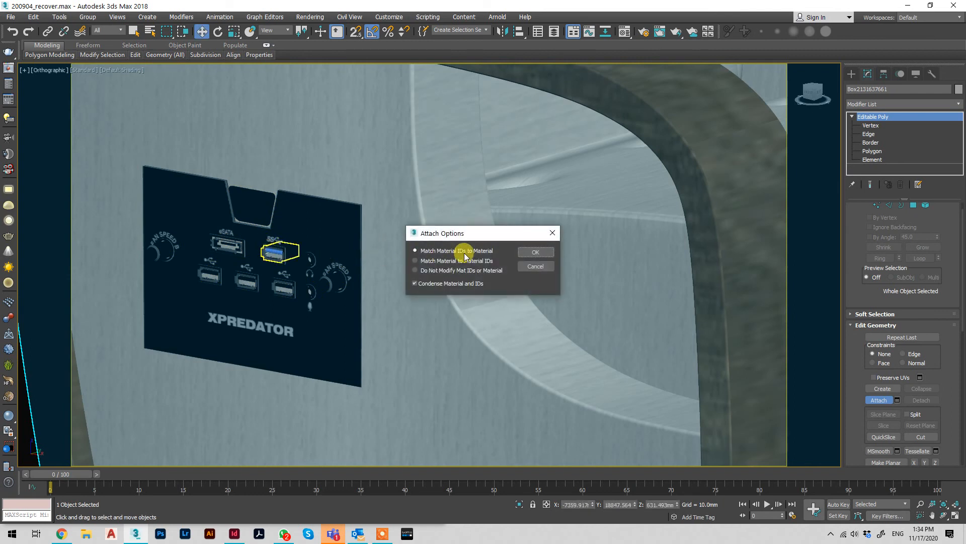
{"action": "left_click", "coordinate": [528, 254]}
{"action": "left_click", "coordinate": [228, 236]}
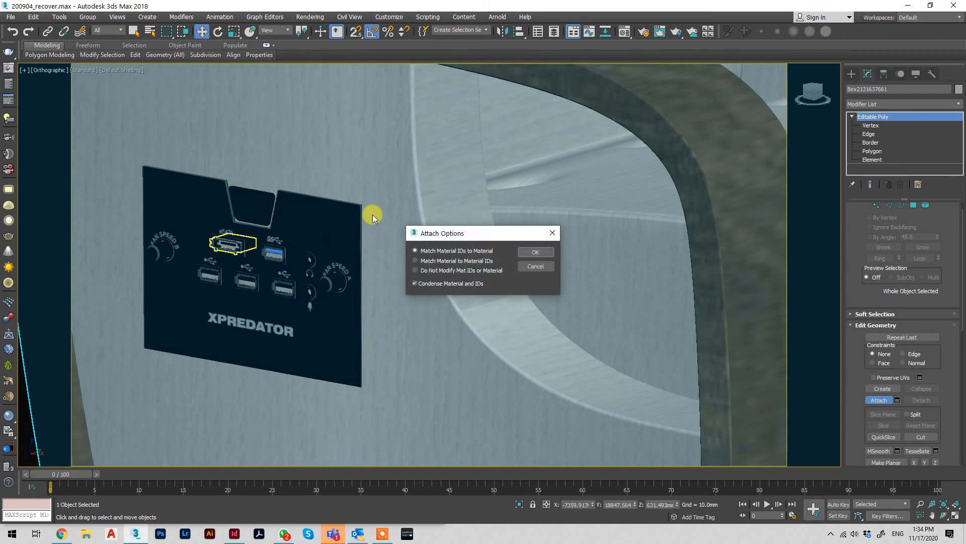
{"action": "left_click", "coordinate": [529, 255]}
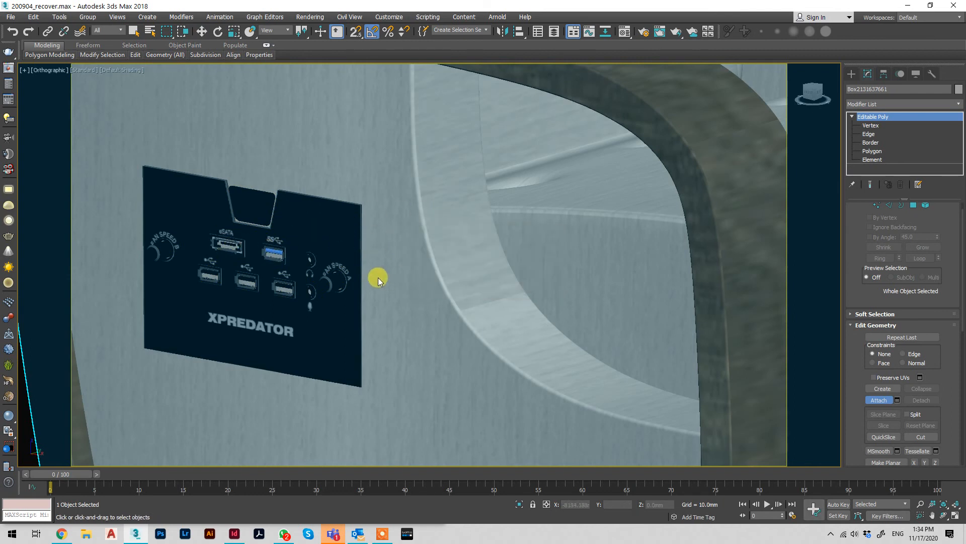
Attach the remaining fan-speed knob and audio jack parts to the armchair, end attaching, and clear the selection.
{"action": "left_click", "coordinate": [332, 280]}
{"action": "left_click", "coordinate": [521, 253]}
{"action": "left_click", "coordinate": [311, 259]}
{"action": "left_click", "coordinate": [536, 252]}
{"action": "key", "text": "w"}
{"action": "scroll", "coordinate": [537, 262], "scroll_direction": "down", "scroll_amount": 6}
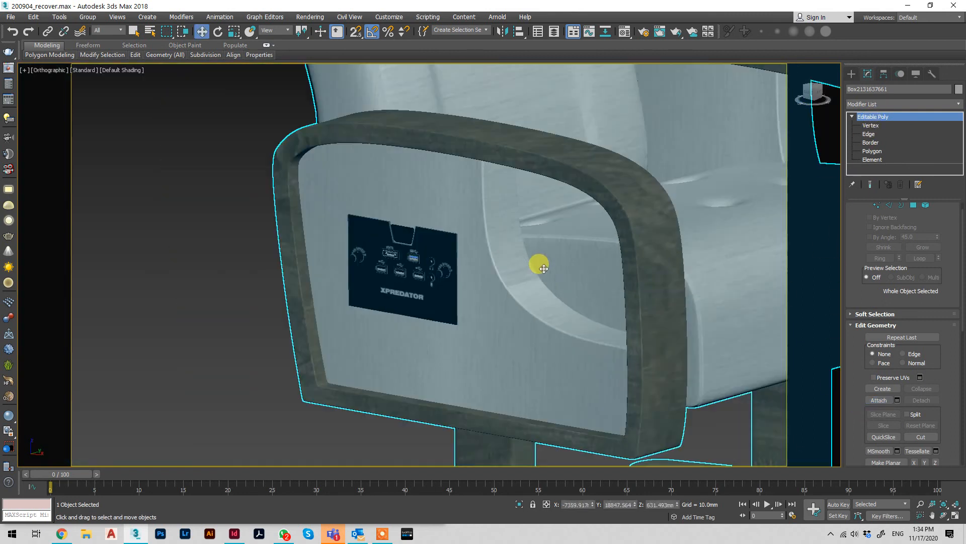
{"action": "left_click", "coordinate": [385, 207]}
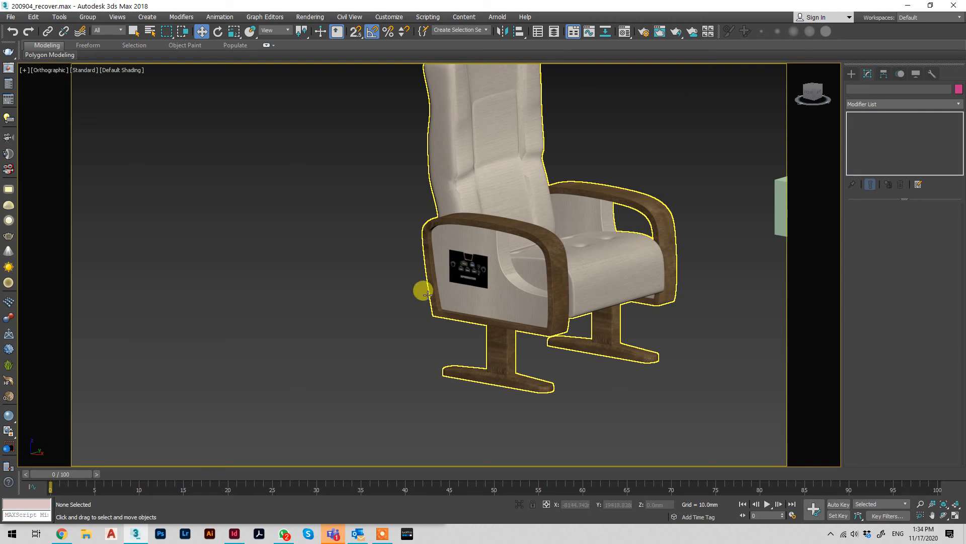
{"action": "scroll", "coordinate": [409, 329], "scroll_direction": "down", "scroll_amount": 3}
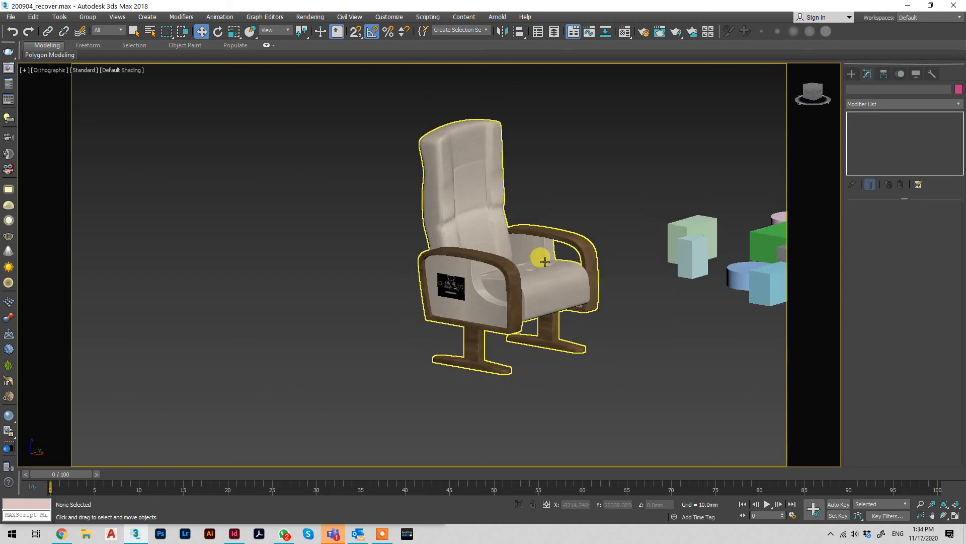